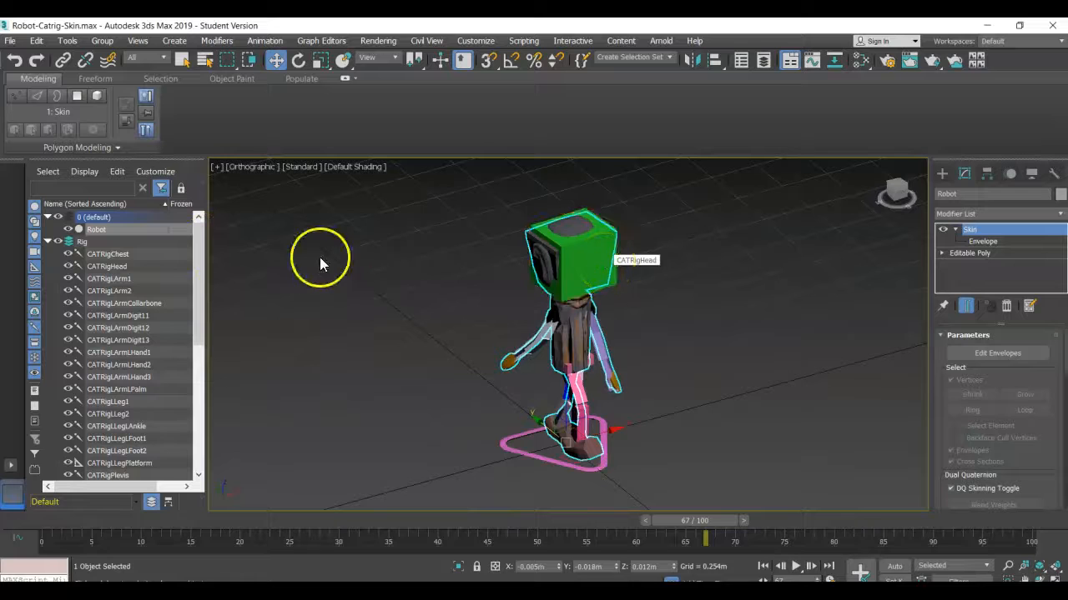
# Select all objects in the Rig layer from CATRigChest down, leaving out Character001, Character002 and both leg platforms.
pyautogui.moveTo(200, 264); pyautogui.dragTo(200, 272)
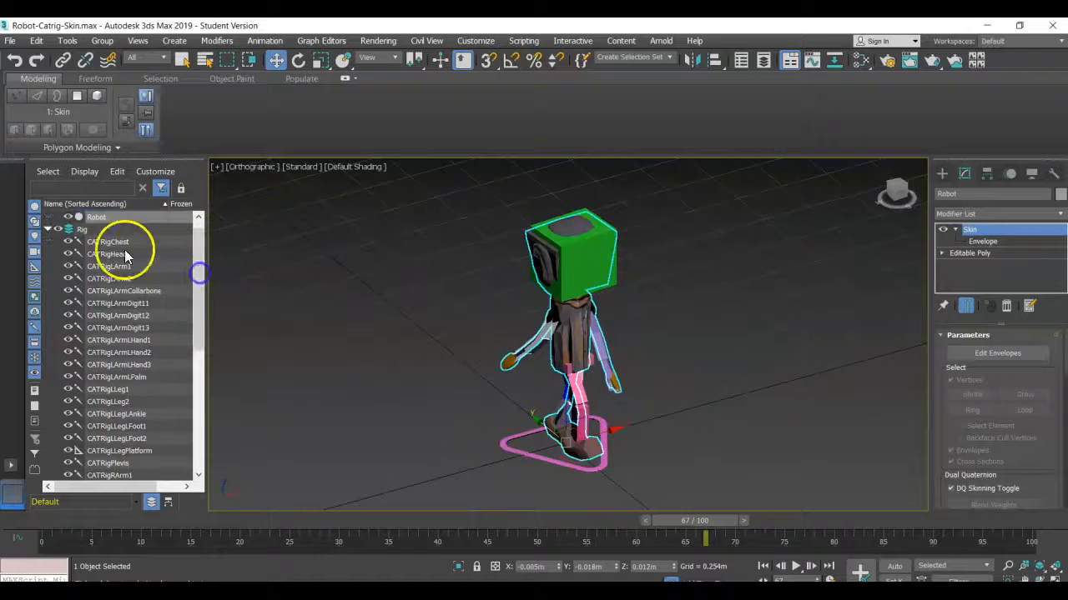
pyautogui.click(80, 237)
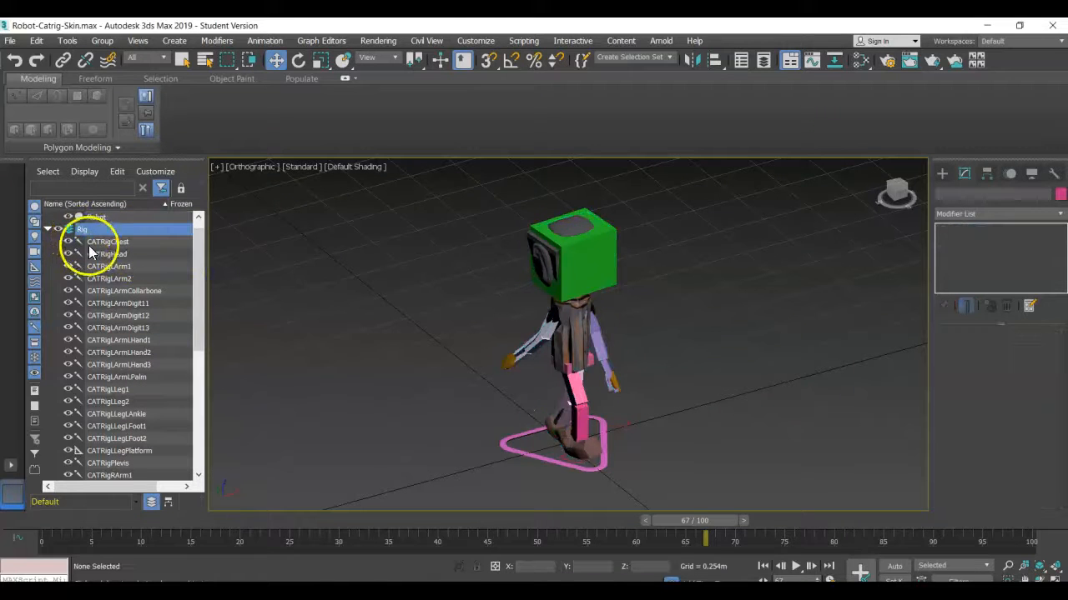
pyautogui.click(152, 244)
pyautogui.moveTo(202, 264); pyautogui.dragTo(204, 380)
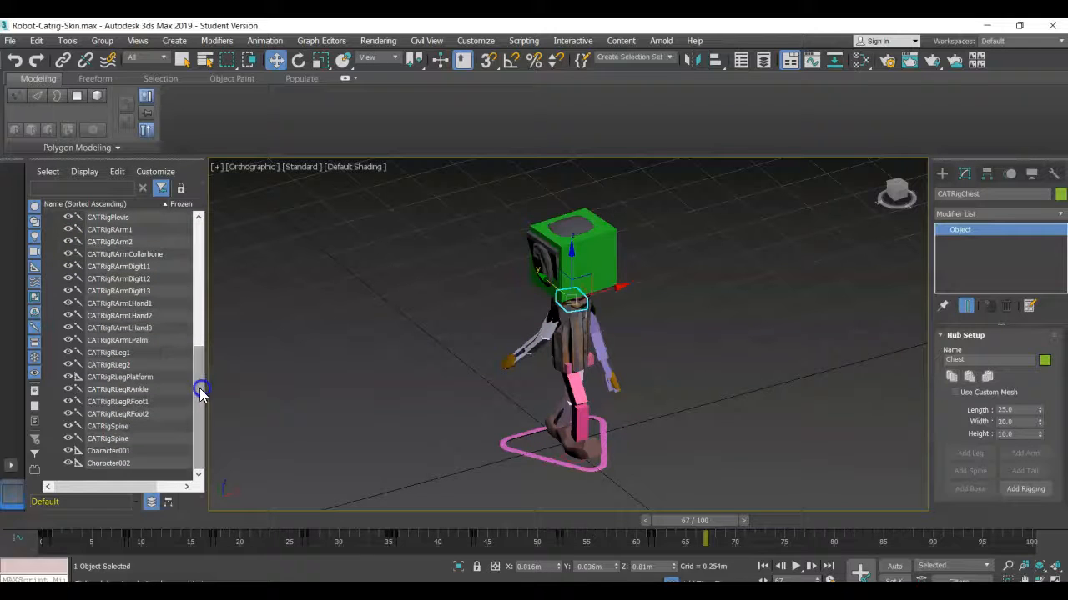
pyautogui.keyDown('shift'); pyautogui.click(124, 463); pyautogui.keyUp('shift')
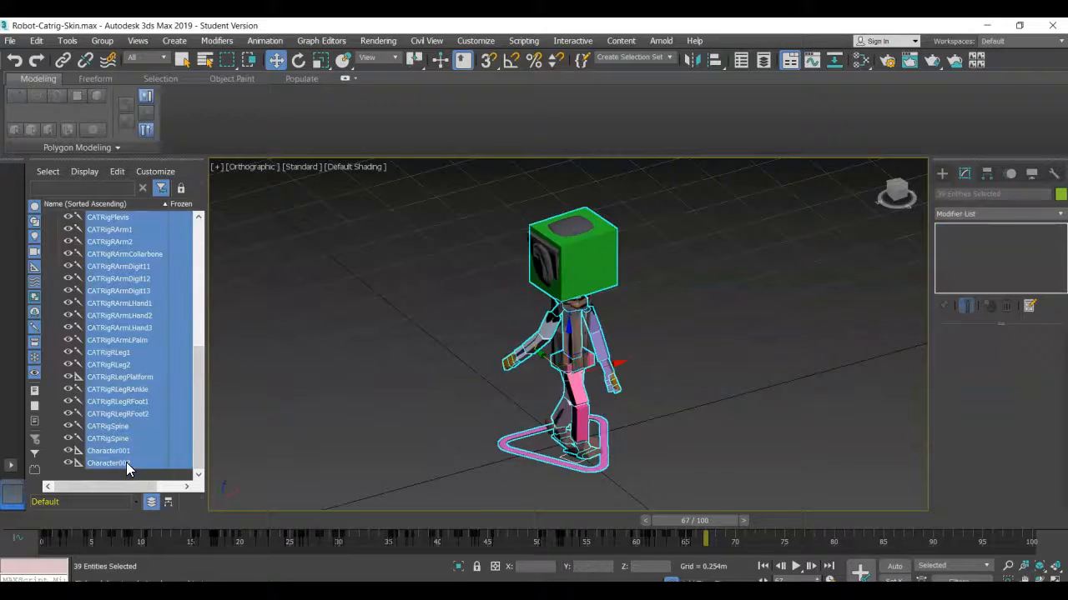
pyautogui.keyDown('ctrl'); pyautogui.click(128, 462); pyautogui.keyUp('ctrl')
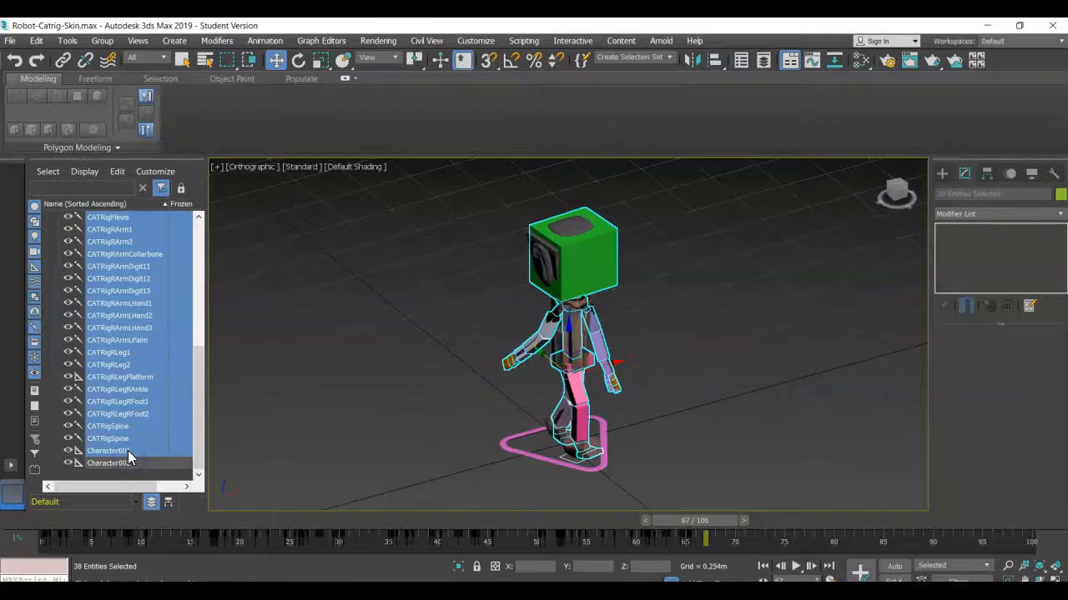
pyautogui.keyDown('ctrl'); pyautogui.click(128, 451); pyautogui.keyUp('ctrl')
pyautogui.scroll(1, 137, 409)
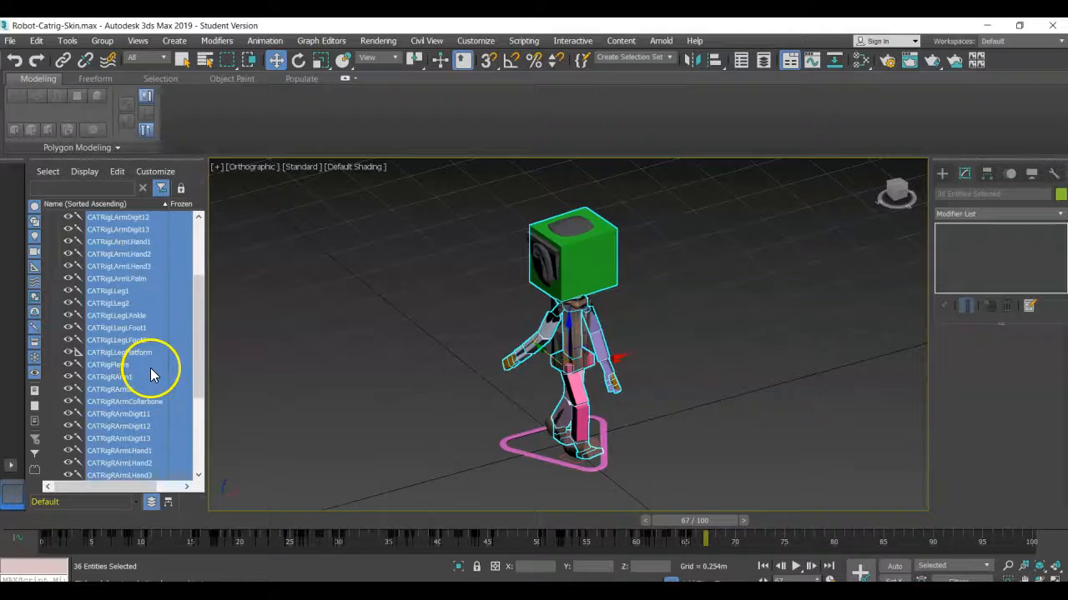
# Enable See-Through and disable Show Frozen in Gray in the object properties of the selected rig bones.
pyautogui.rightClick(143, 309)
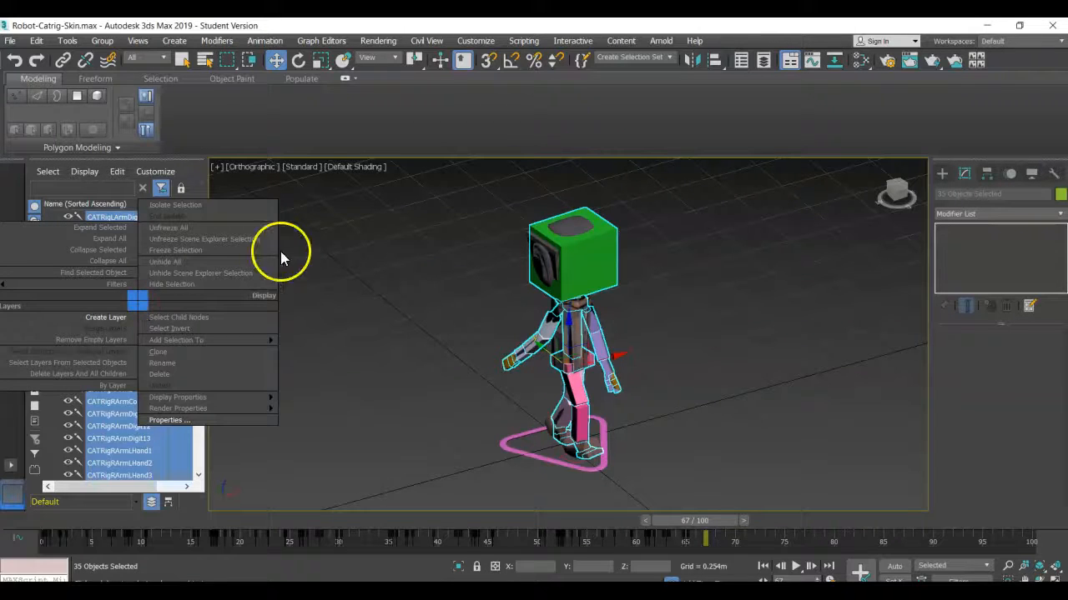
pyautogui.click(216, 421)
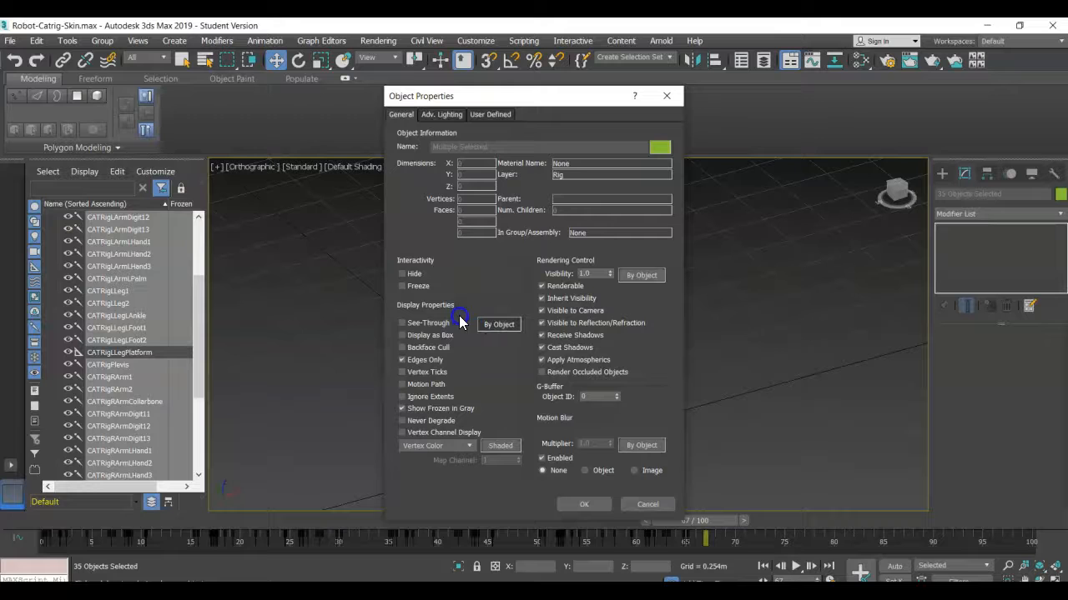
pyautogui.moveTo(559, 106); pyautogui.dragTo(850, 116)
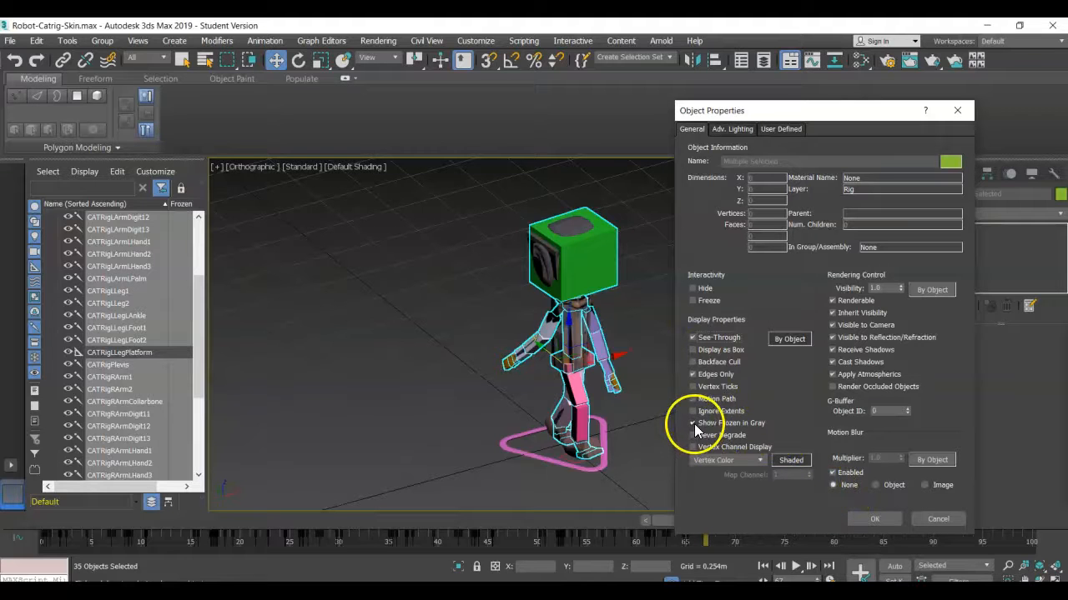
pyautogui.click(873, 520)
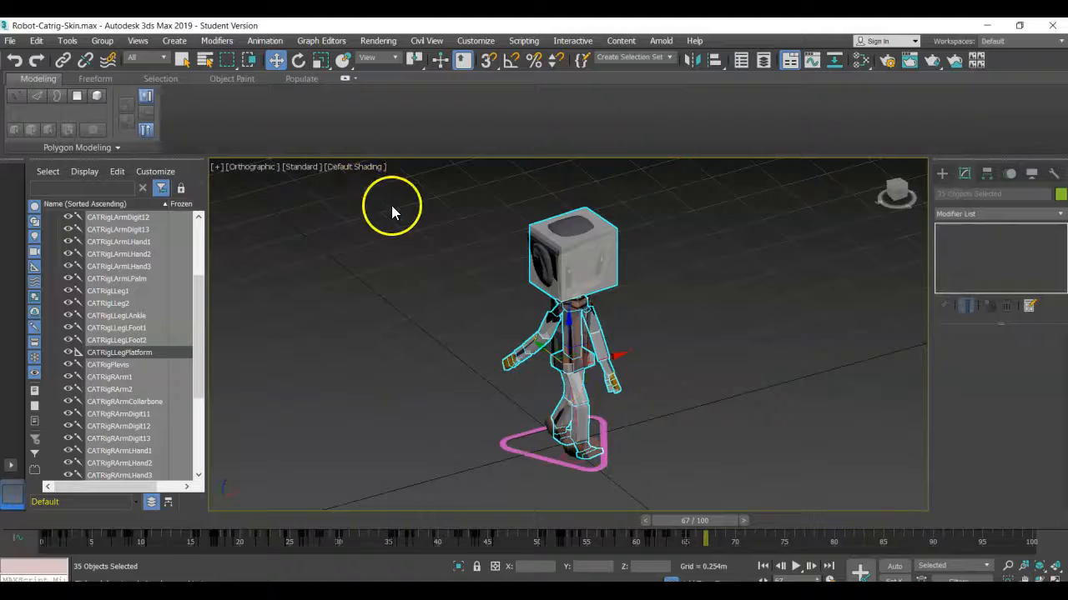
# Change the selected rig bones' object properties to Display as Box with See-Through turned off.
pyautogui.rightClick(148, 291)
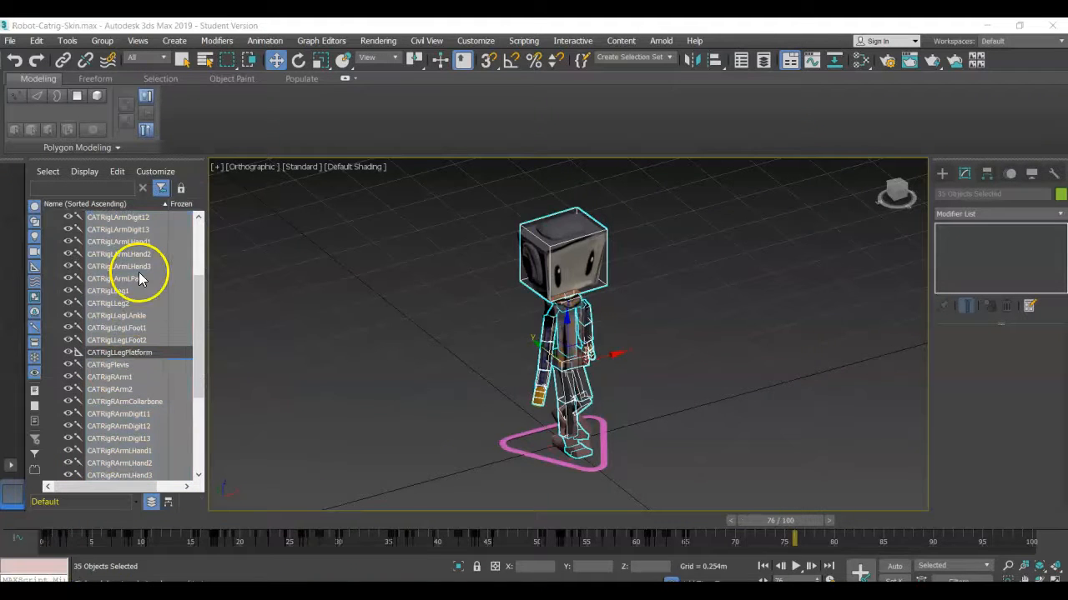
pyautogui.rightClick(139, 280)
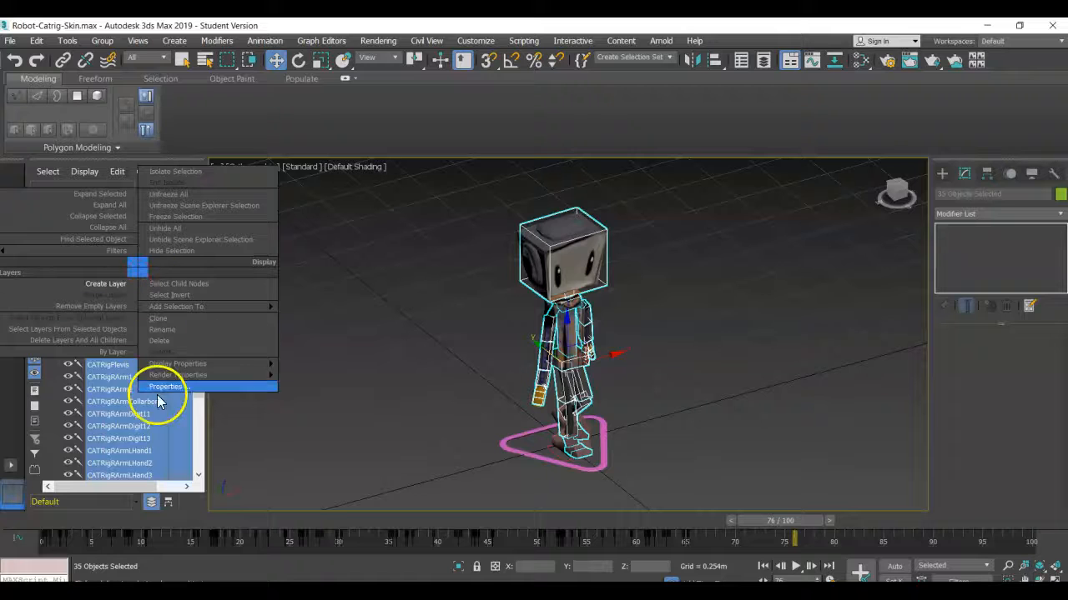
pyautogui.click(163, 387)
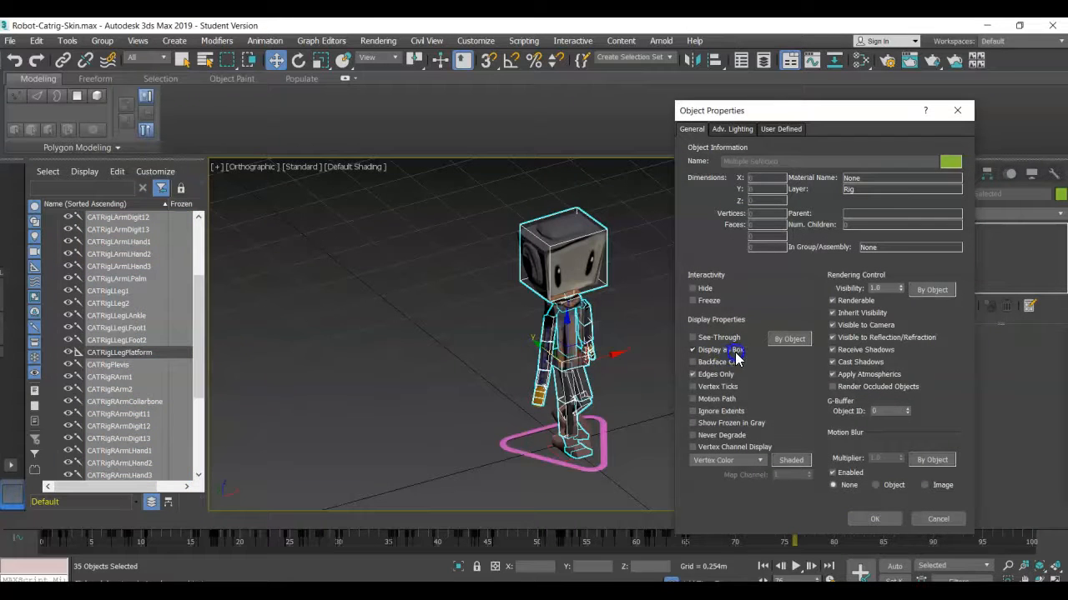
pyautogui.click(874, 520)
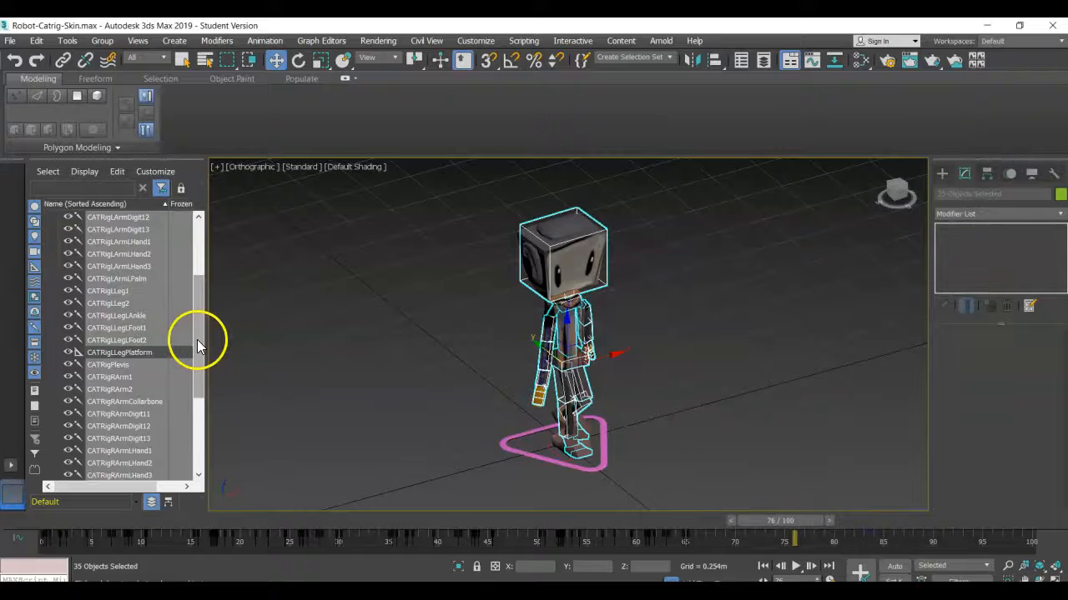
# Select the Character002 helper and open the CATMotion editor for its CATMotion Layer.
pyautogui.click(193, 272)
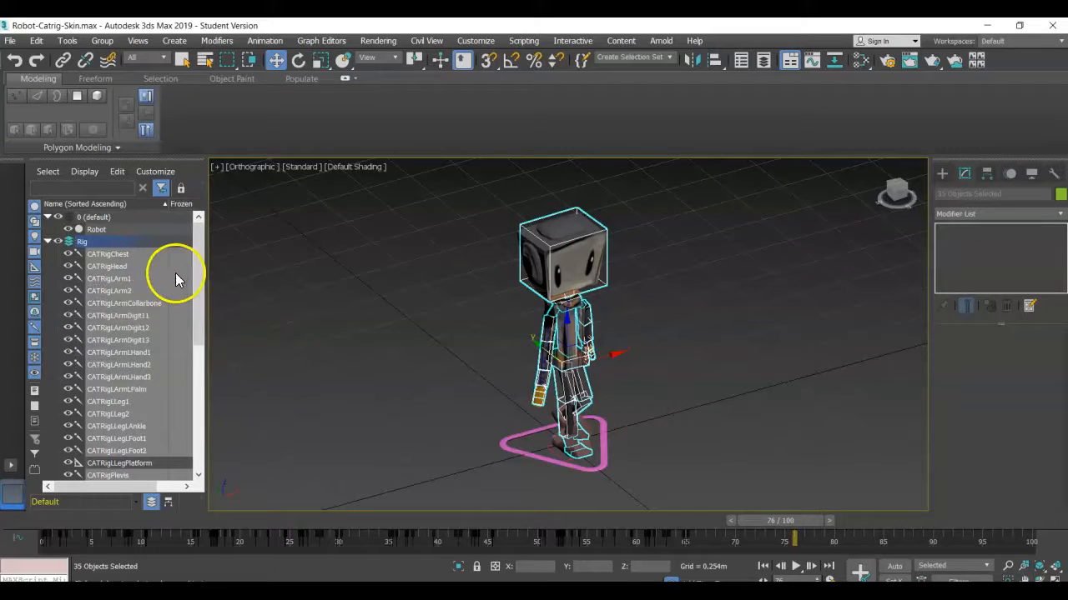
pyautogui.moveTo(201, 264); pyautogui.dragTo(190, 404)
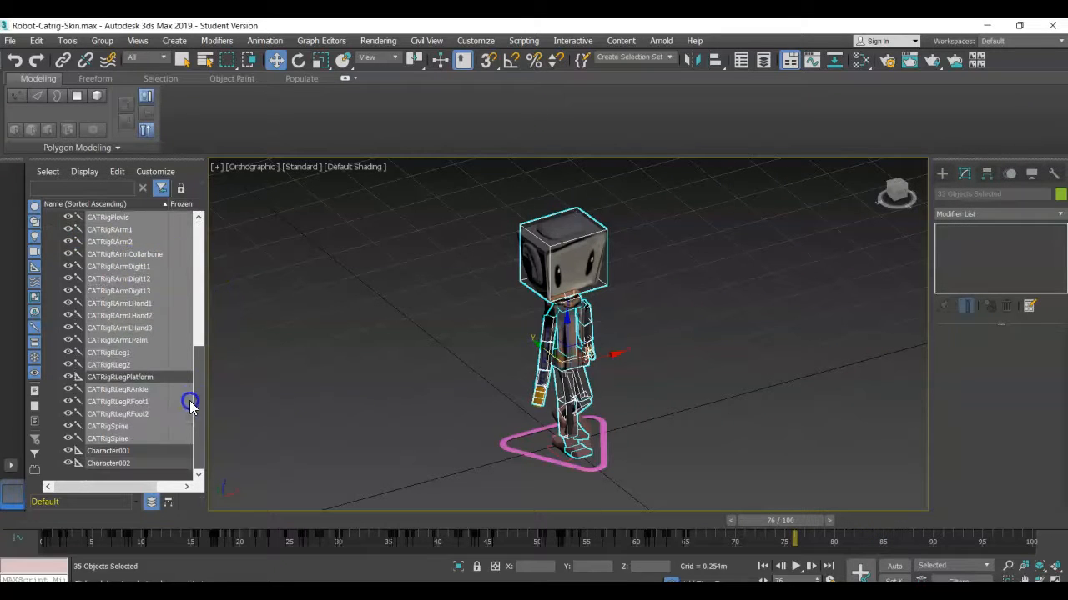
pyautogui.click(136, 461)
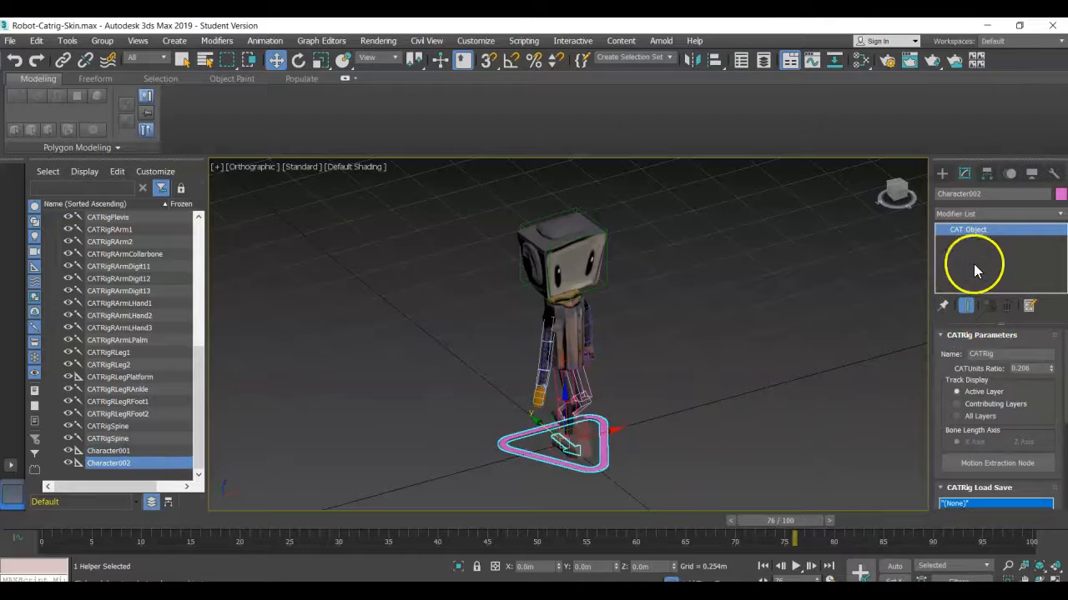
pyautogui.click(1010, 174)
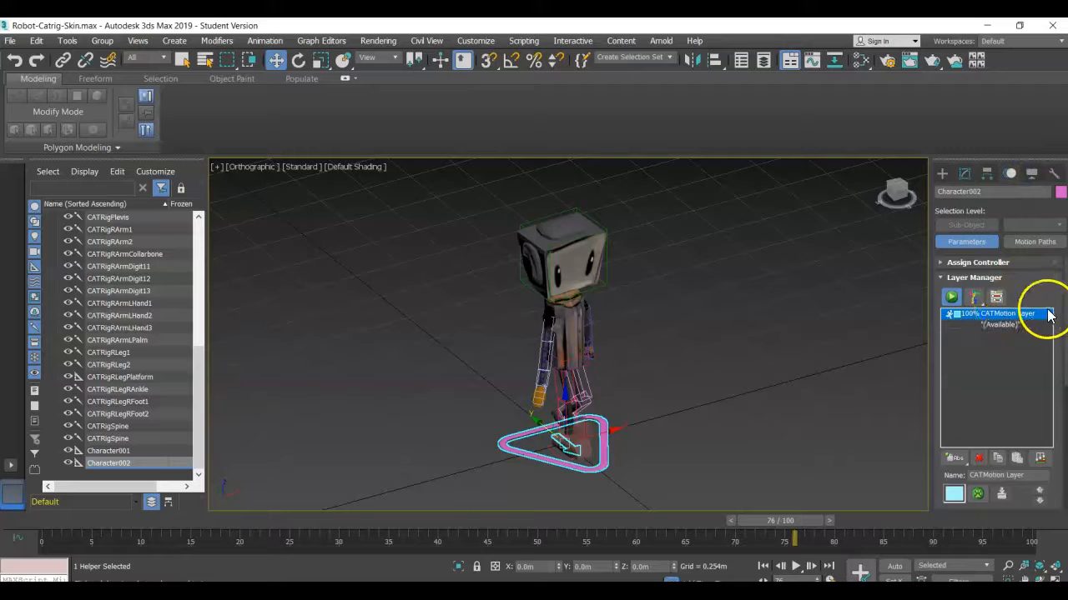
pyautogui.click(983, 495)
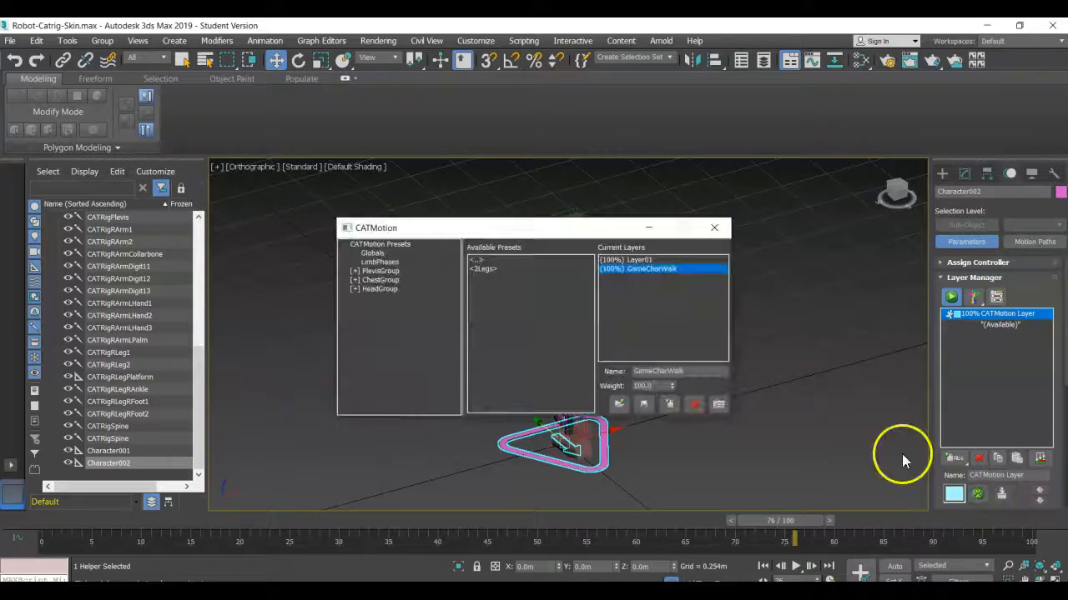
pyautogui.moveTo(604, 238); pyautogui.dragTo(365, 152)
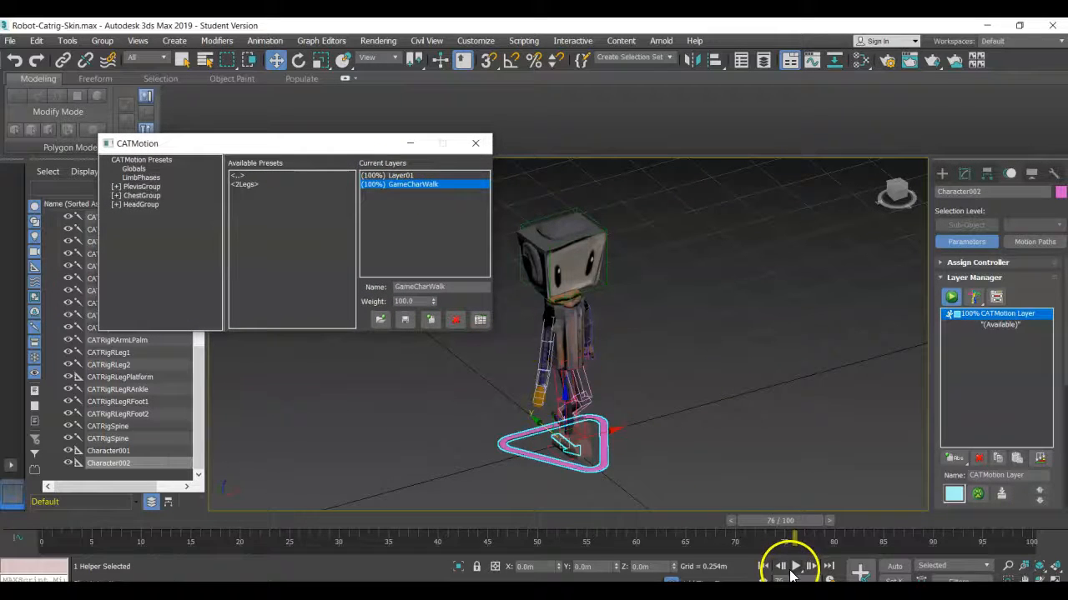
# Play the walk animation and examine the CATMotion presets, PlevisGroup, Globals stride parameters and LimbPhases.
pyautogui.click(795, 567)
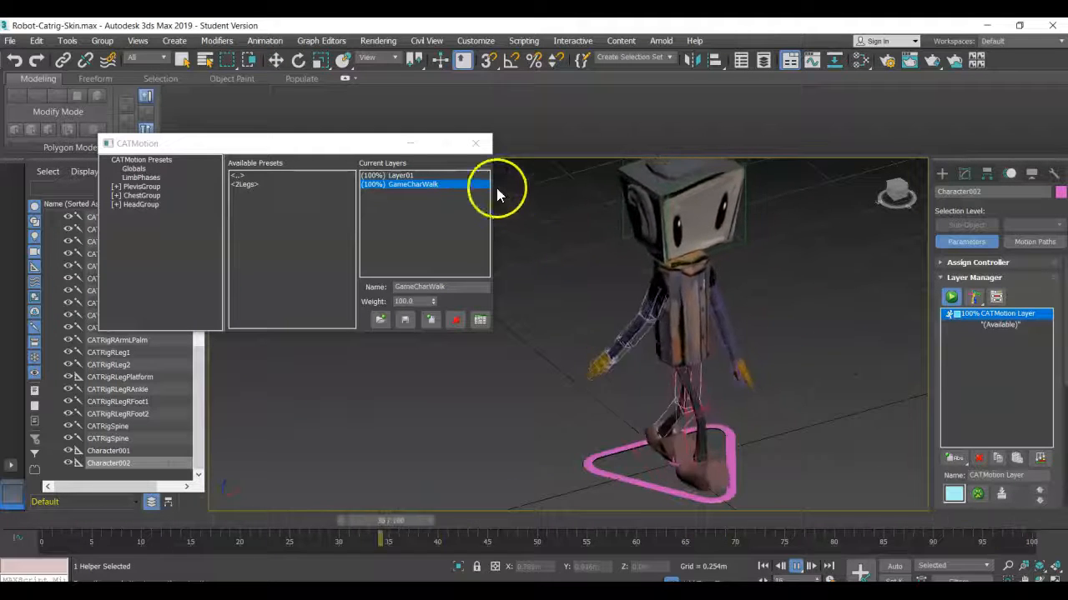
pyautogui.moveTo(370, 144); pyautogui.dragTo(387, 187)
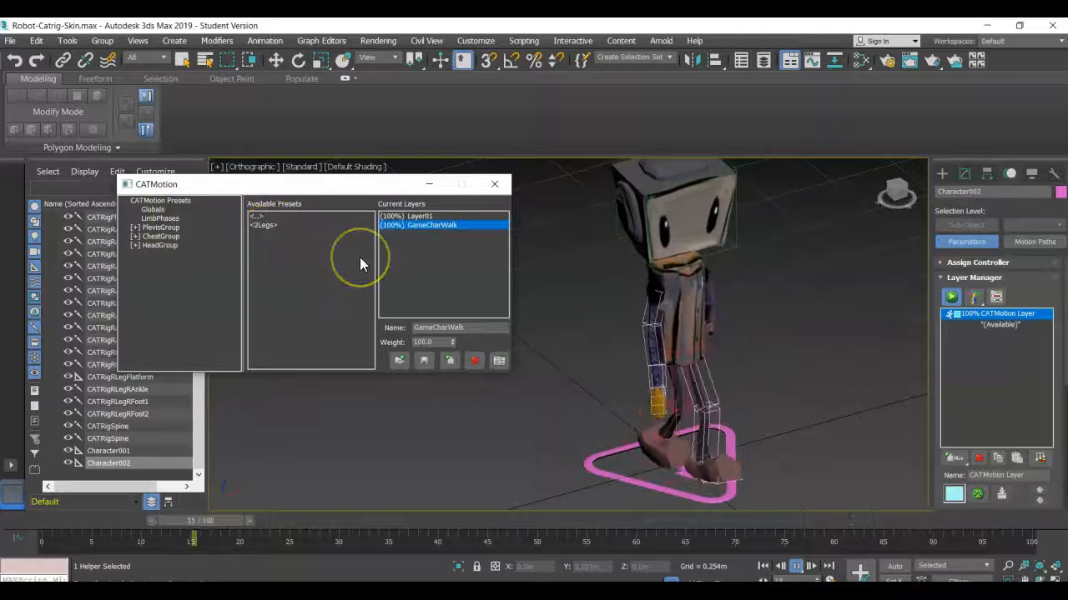
pyautogui.click(157, 228)
pyautogui.click(136, 229)
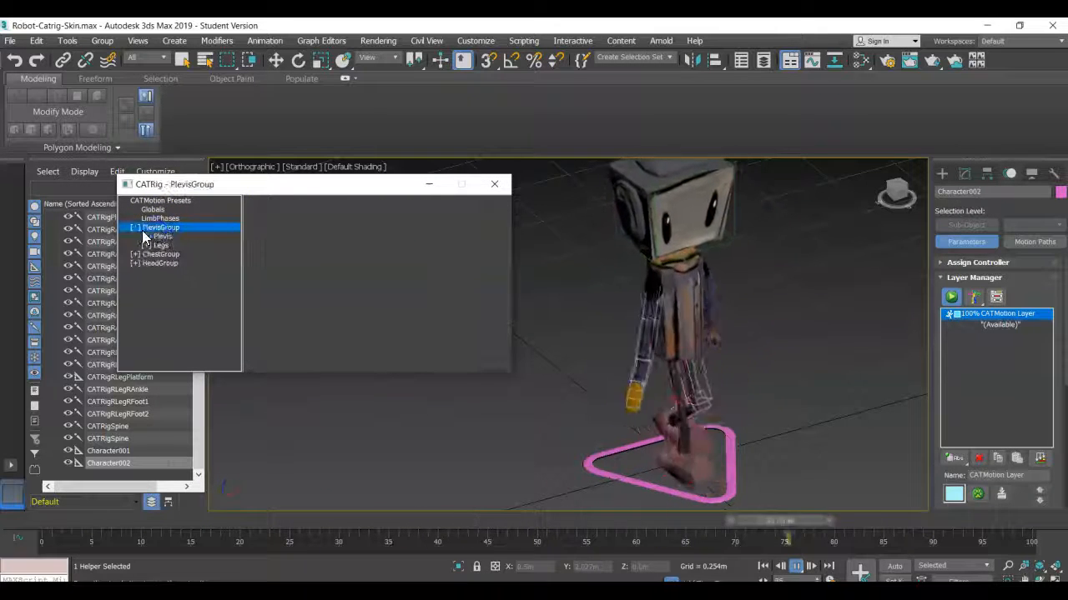
pyautogui.click(154, 201)
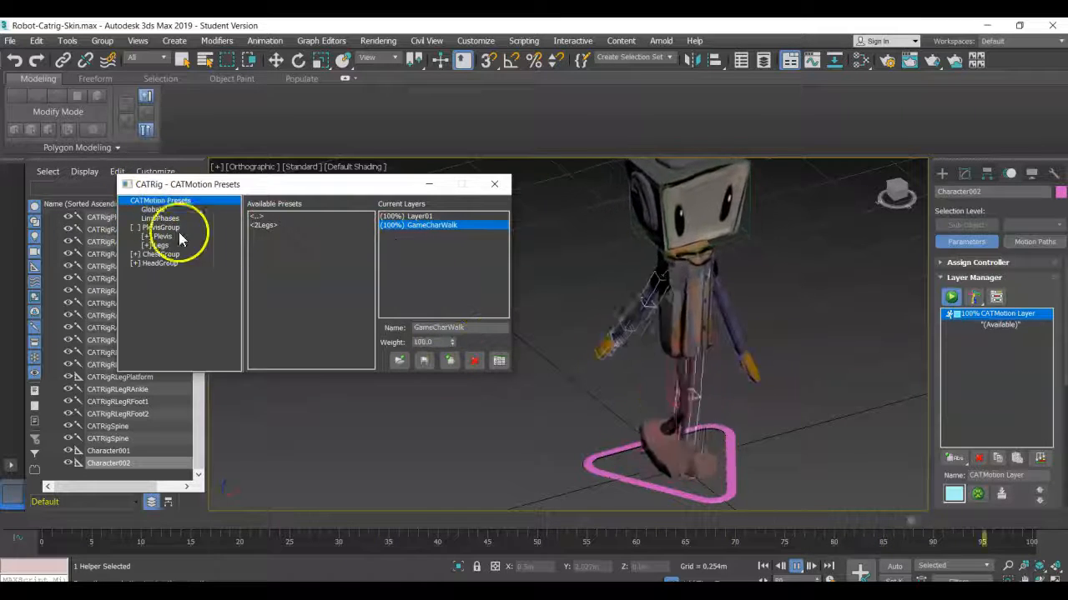
pyautogui.doubleClick(154, 227)
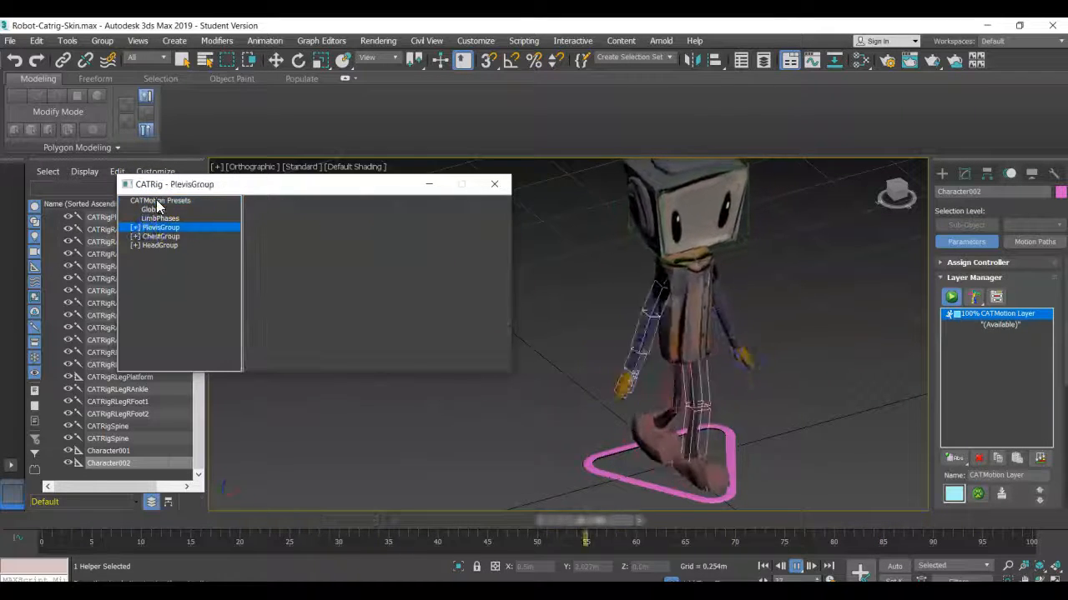
pyautogui.click(157, 201)
pyautogui.click(398, 224)
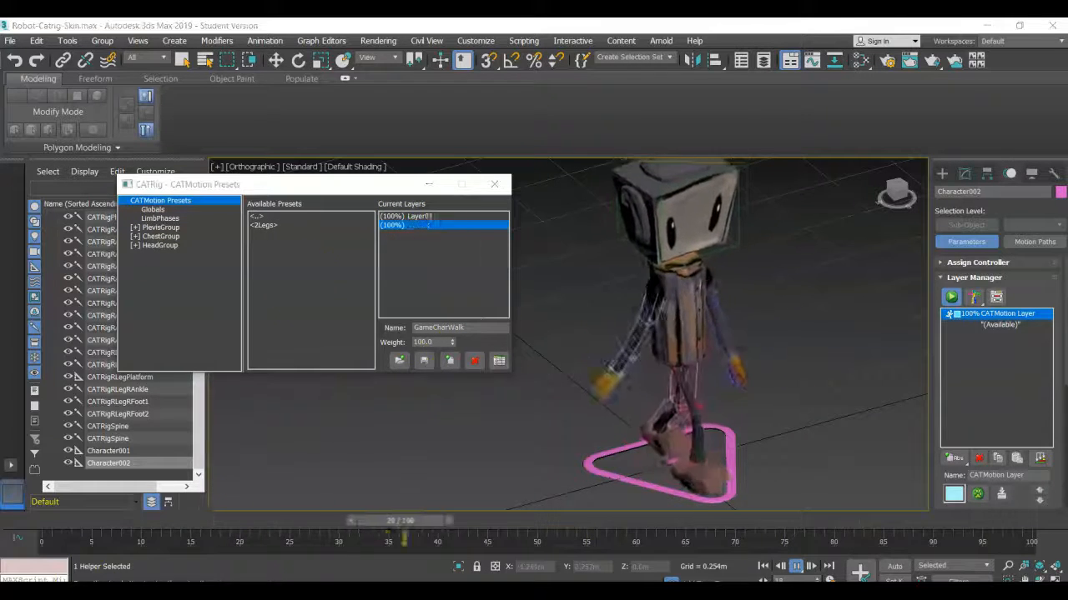
pyautogui.click(152, 209)
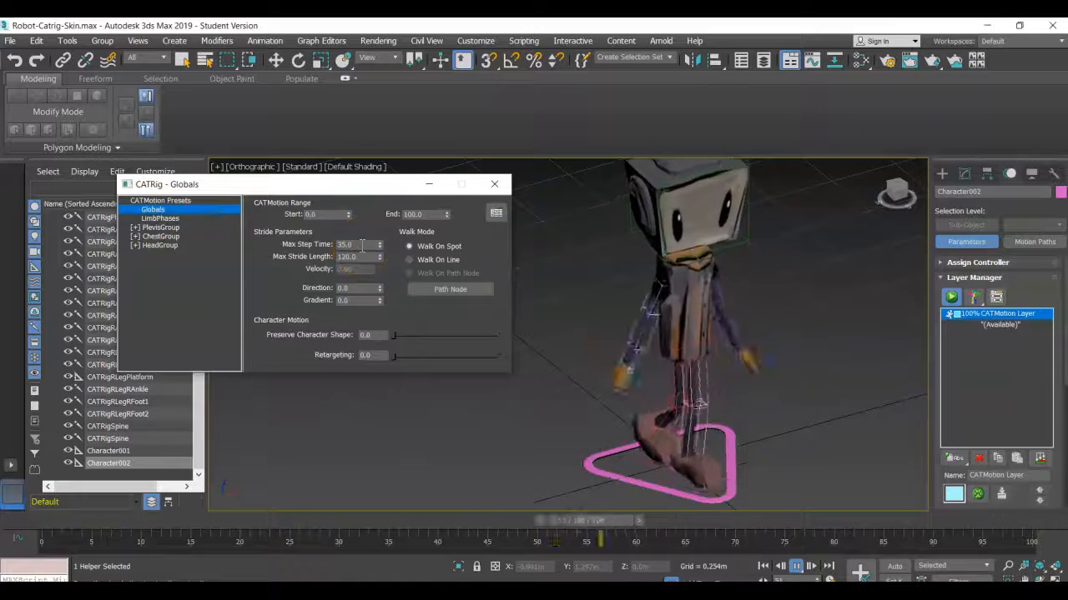
pyautogui.click(359, 245)
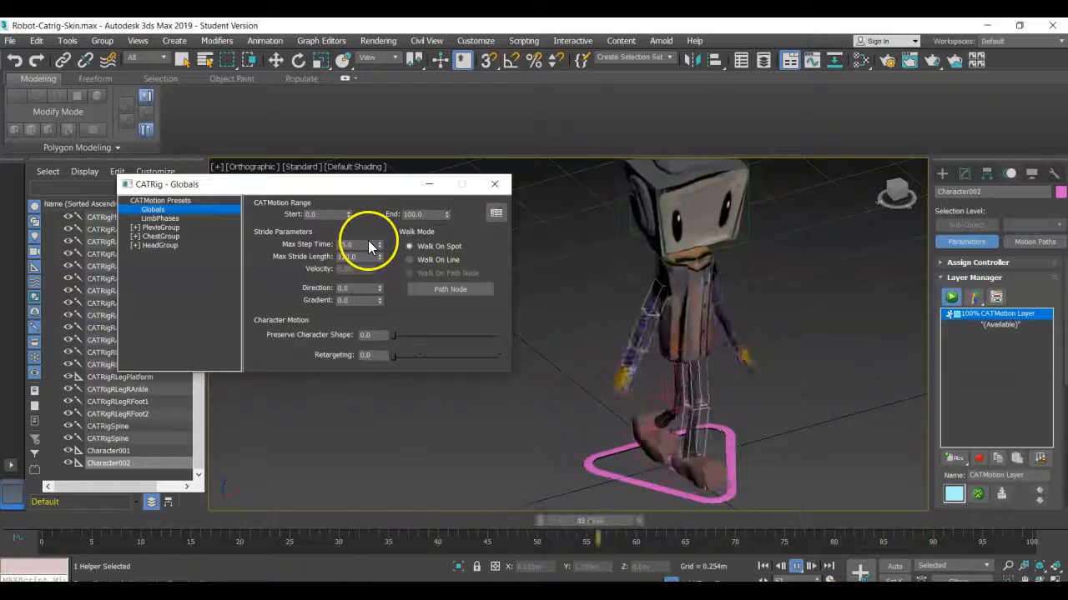
pyautogui.click(158, 220)
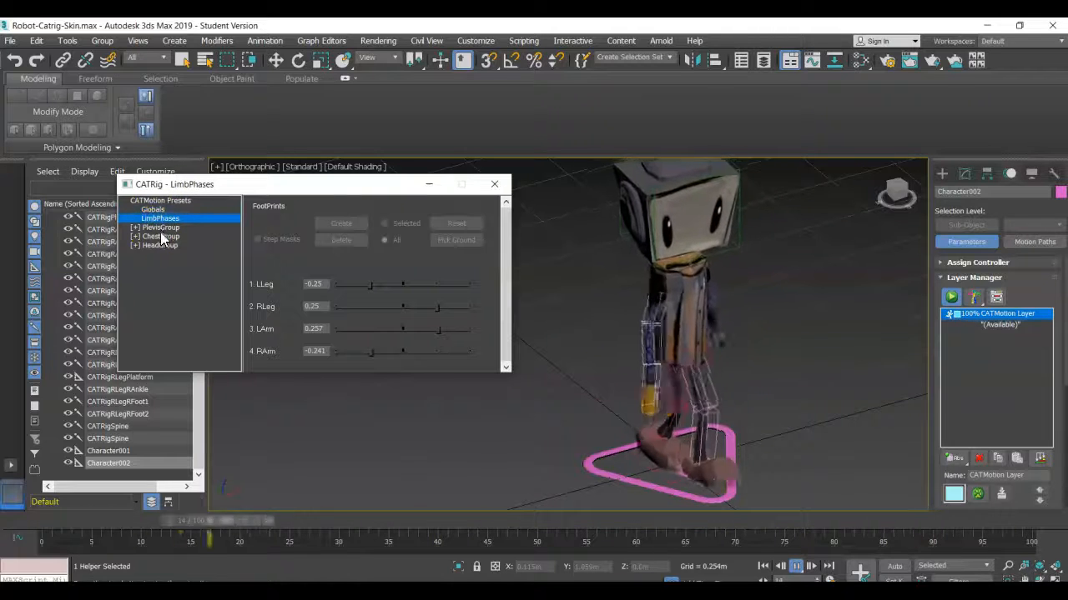
# Reset the Twist curve of the Chest within the ChestGroup.
pyautogui.doubleClick(160, 234)
pyautogui.moveTo(575, 338); pyautogui.dragTo(536, 321, button='middle')
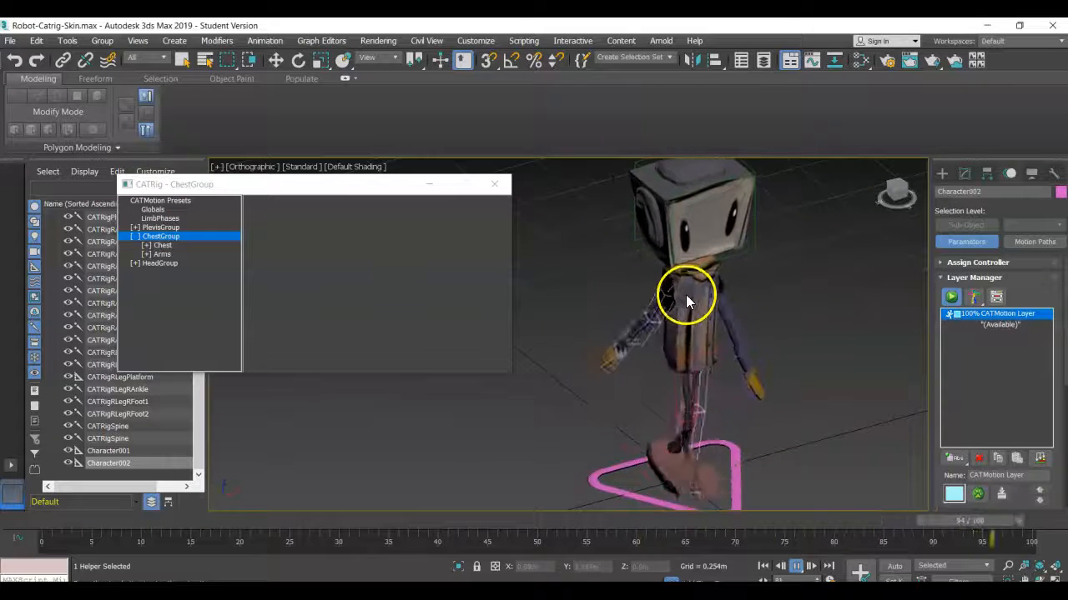
pyautogui.click(165, 246)
pyautogui.doubleClick(165, 246)
pyautogui.doubleClick(165, 237)
pyautogui.doubleClick(166, 239)
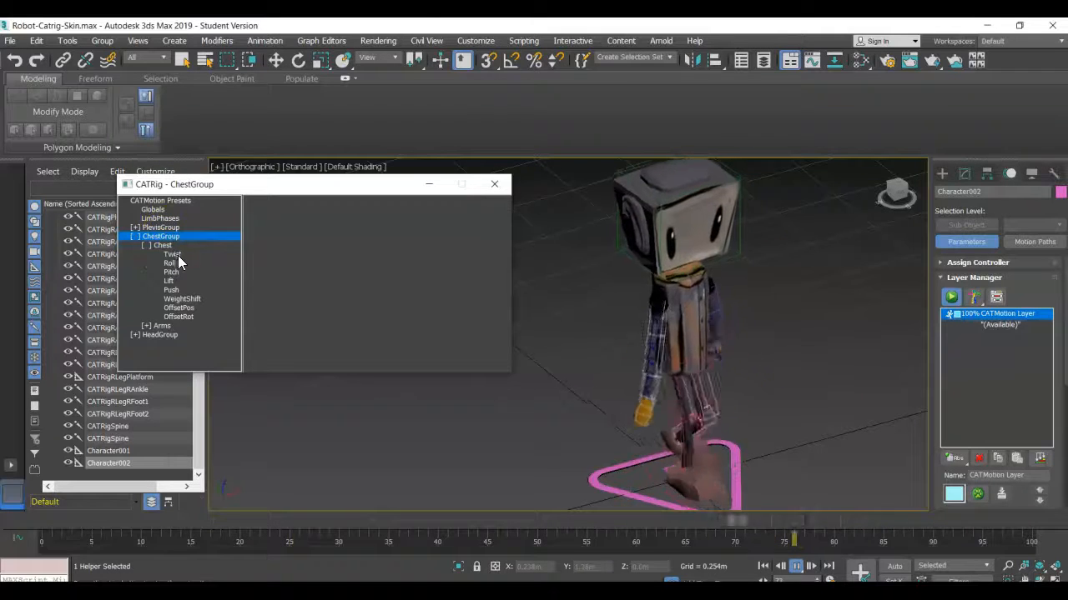
pyautogui.click(179, 256)
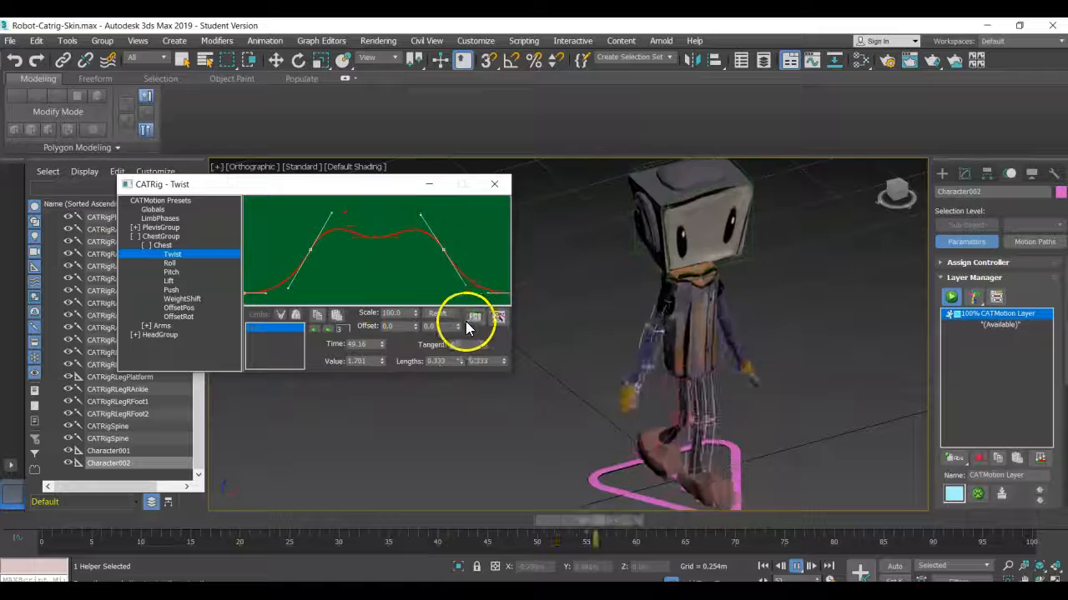
pyautogui.click(441, 312)
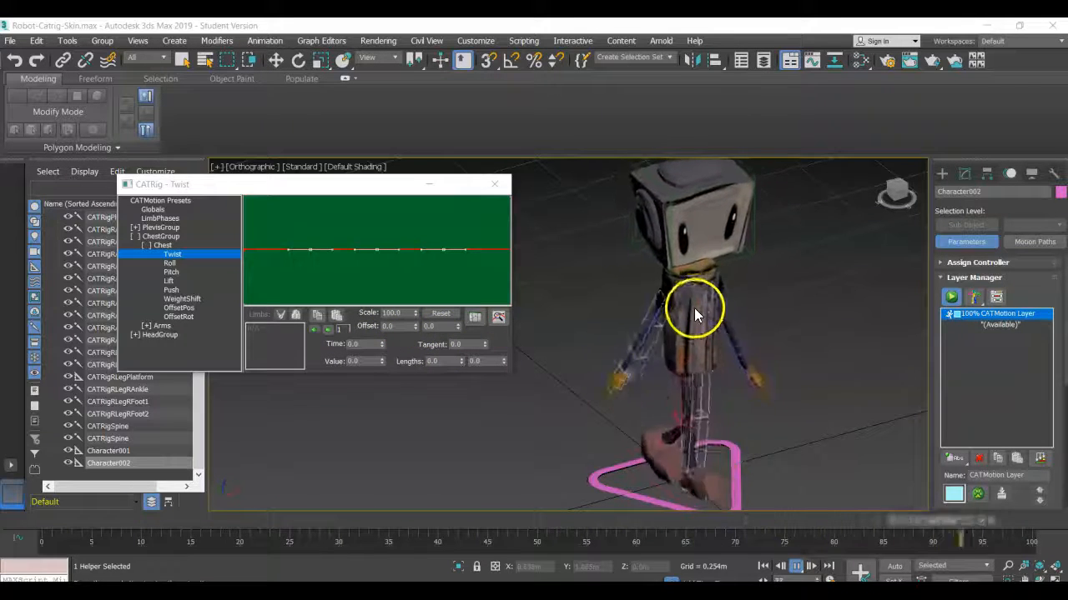
# Flatten the Chest's Roll curve by setting its tangent, both lengths and scale to 0.
pyautogui.click(170, 264)
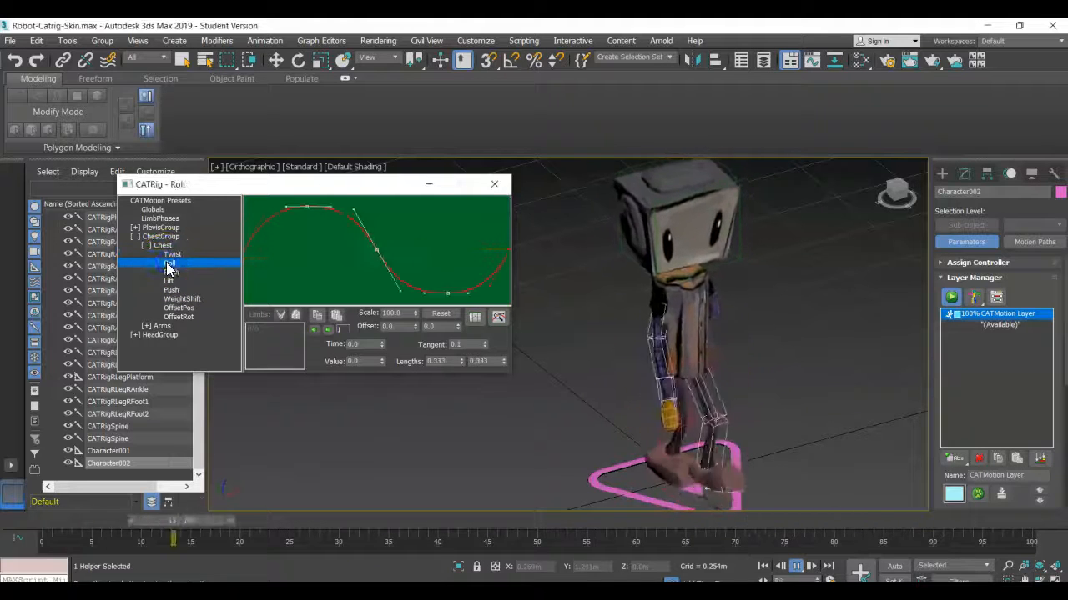
pyautogui.click(321, 311)
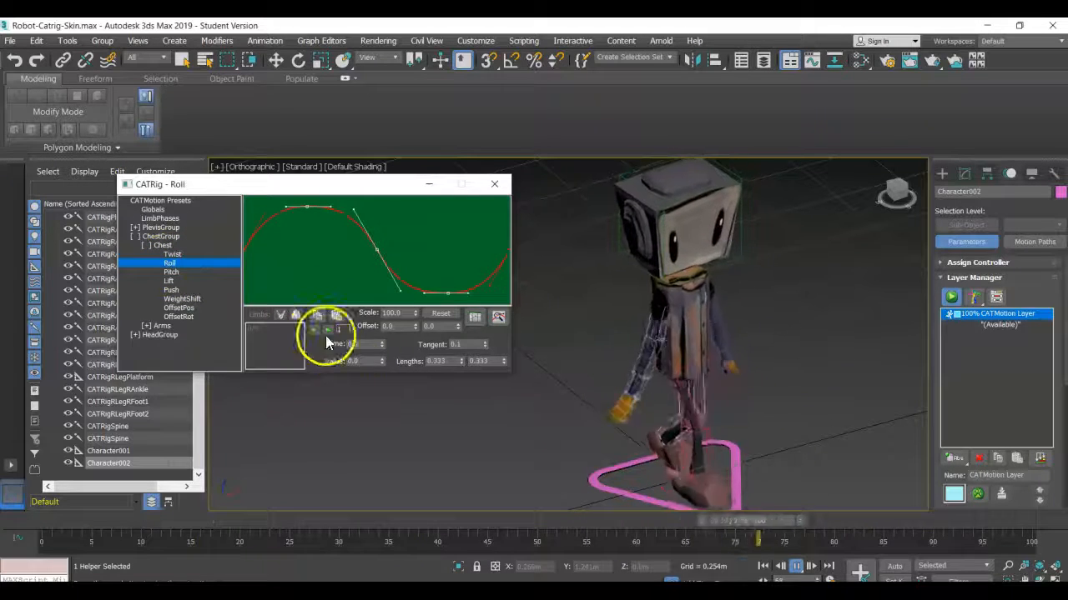
pyautogui.moveTo(468, 345); pyautogui.dragTo(404, 367)
pyautogui.write('0')
pyautogui.press('Return')
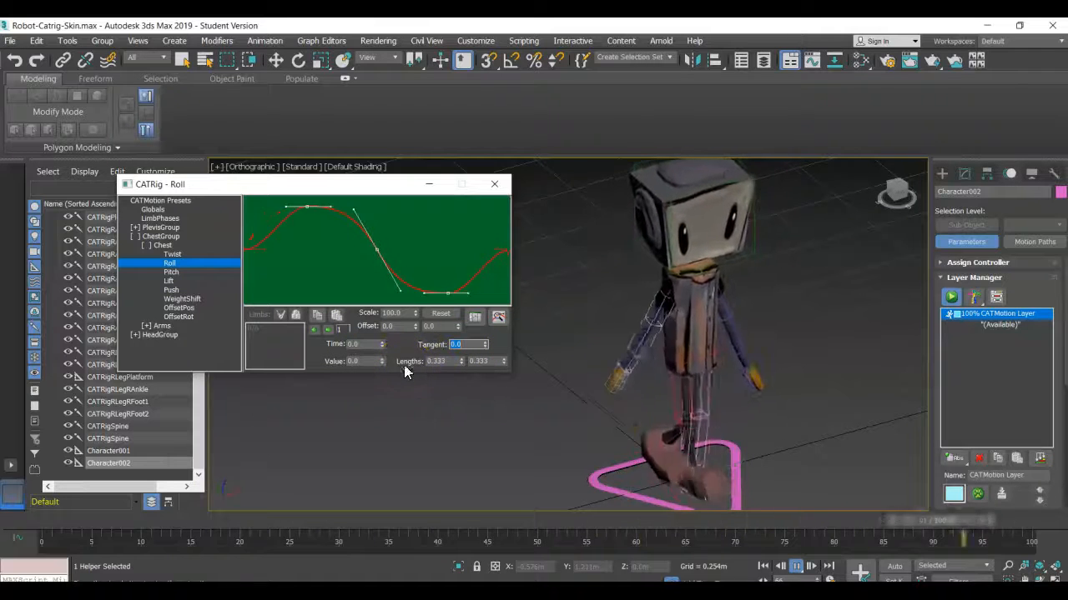
pyautogui.moveTo(448, 361); pyautogui.dragTo(418, 364)
pyautogui.write('0')
pyautogui.press('Return')
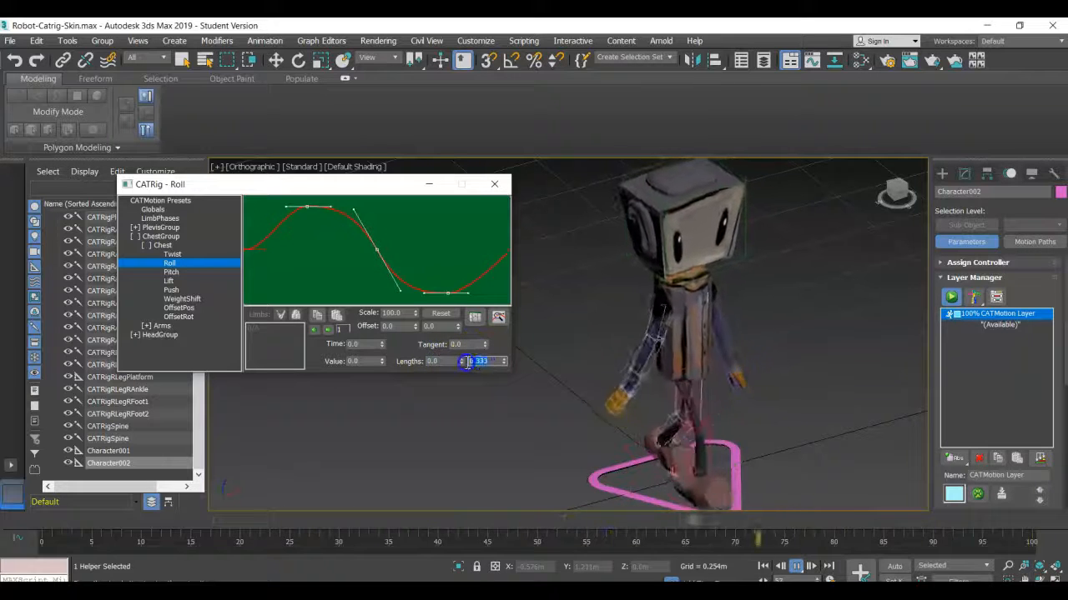
pyautogui.moveTo(403, 314); pyautogui.dragTo(369, 313)
pyautogui.write('0')
pyautogui.press('Return')
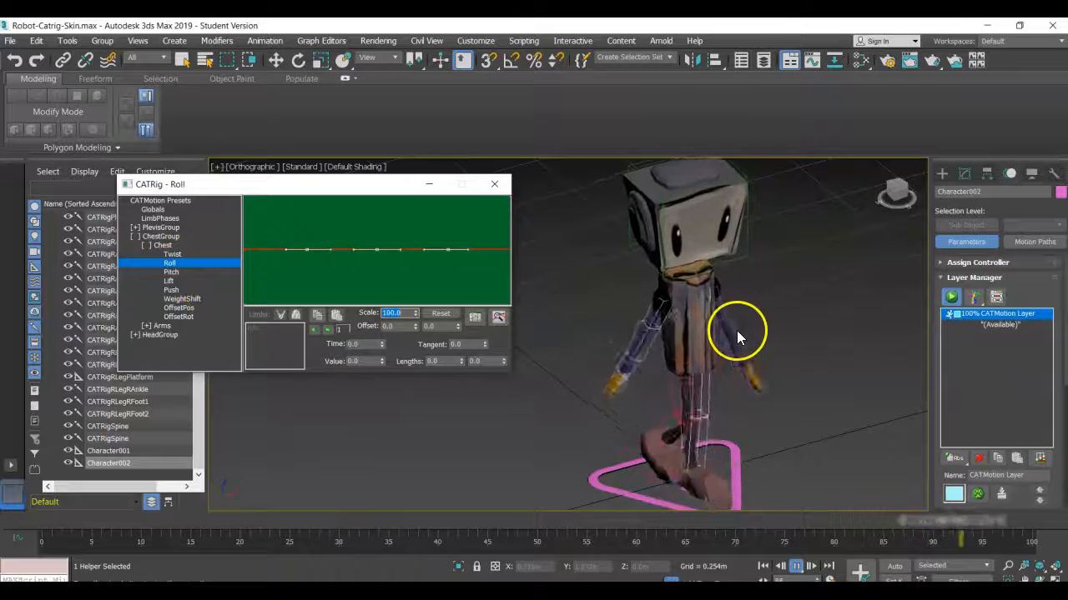
pyautogui.moveTo(737, 331)
pyautogui.keyDown('alt'); pyautogui.mouseDown(button='middle')
pyautogui.moveTo(704, 317)
pyautogui.moveTo(620, 322)
pyautogui.moveTo(744, 328)
pyautogui.mouseUp(button='middle'); pyautogui.keyUp('alt')
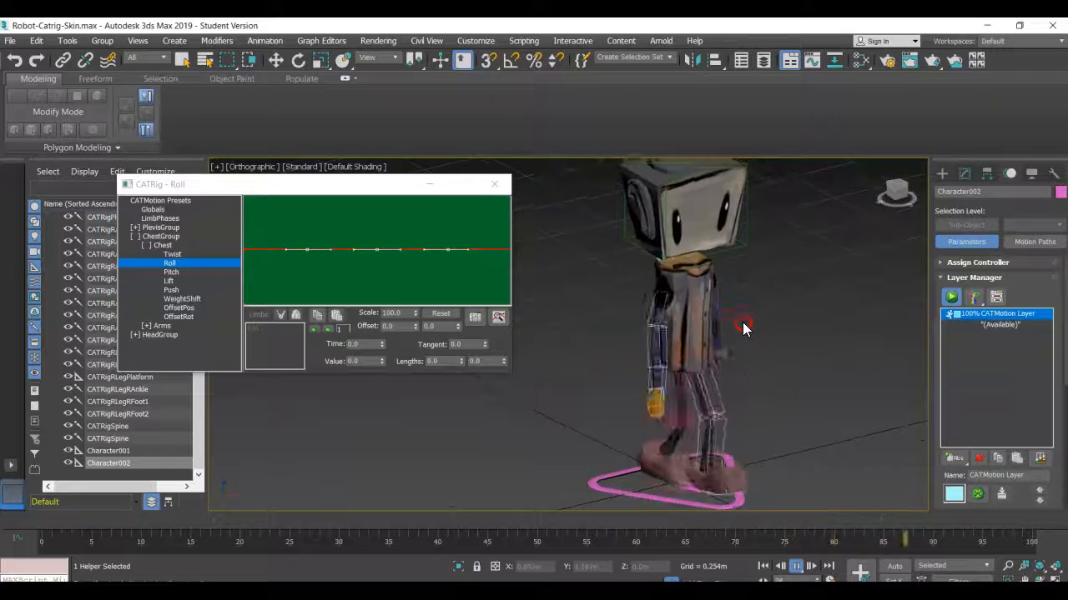
# Flatten the Chest's Lift curve by setting both lengths and the scale to 0.
pyautogui.click(170, 273)
pyautogui.click(169, 281)
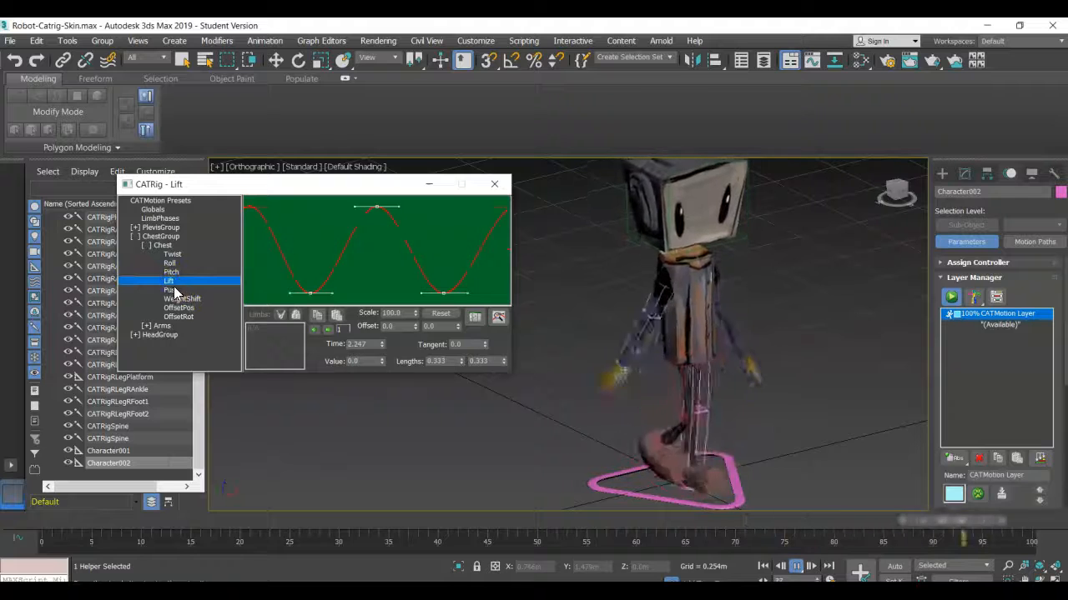
pyautogui.click(272, 284)
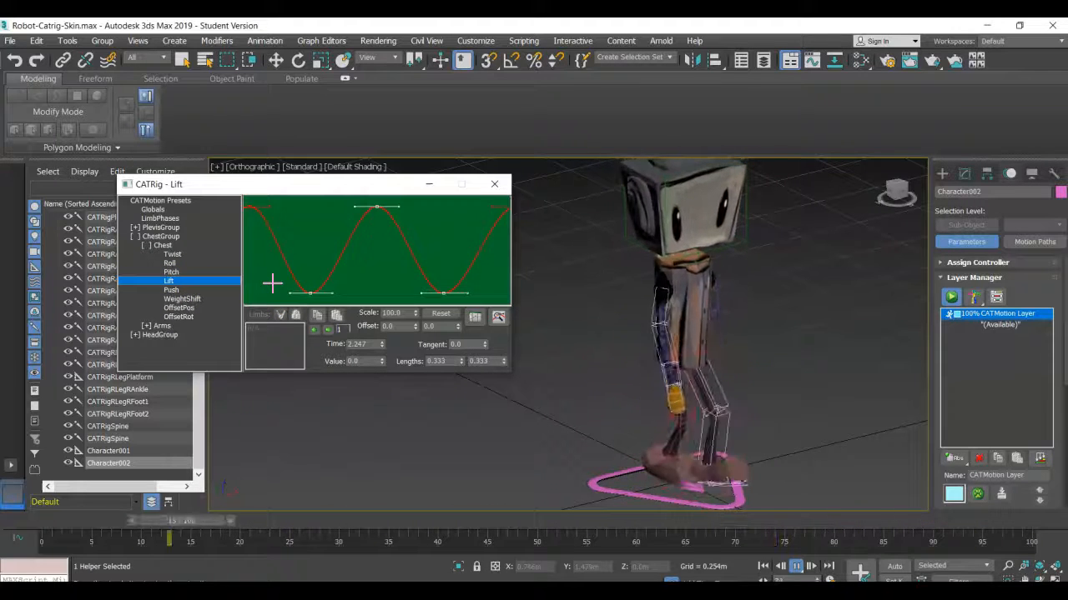
pyautogui.click(281, 281)
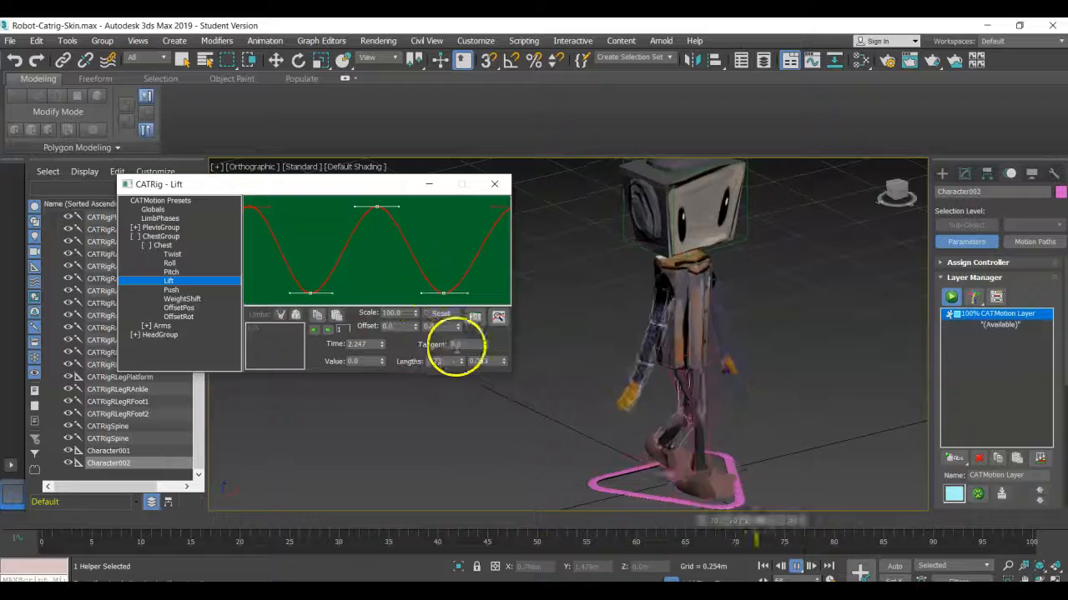
pyautogui.moveTo(492, 362); pyautogui.dragTo(428, 362)
pyautogui.write('0')
pyautogui.press('Return')
pyautogui.write('0')
pyautogui.press('Return')
pyautogui.moveTo(407, 313); pyautogui.dragTo(373, 317)
pyautogui.write('0')
pyautogui.press('Return')
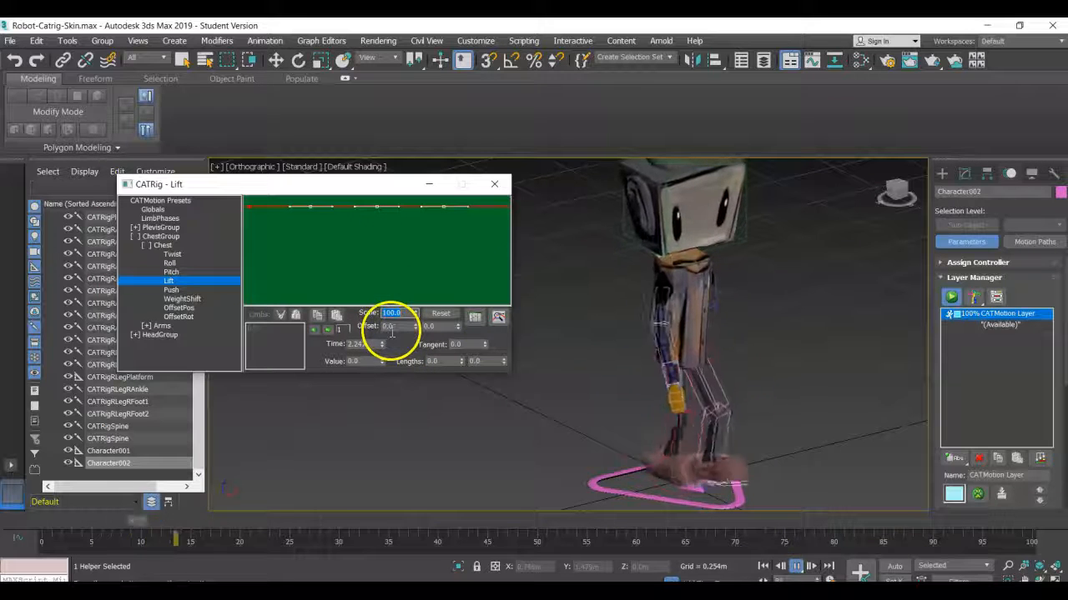
# Check the Chest's Push, WeightShift, OffsetPos and OffsetRot settings, and collapse the Chest branch.
pyautogui.click(171, 289)
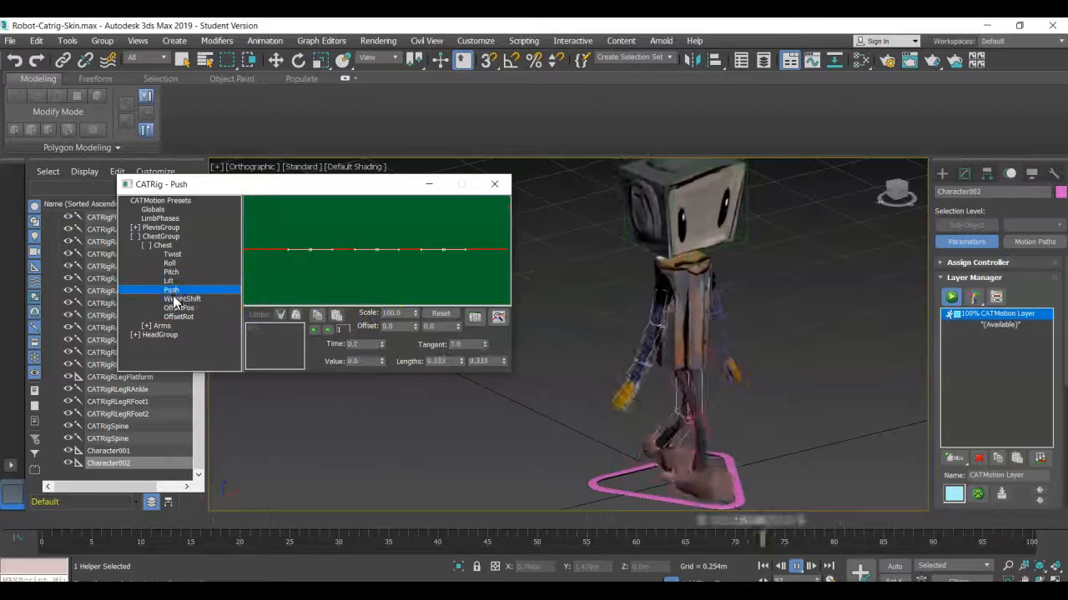
pyautogui.click(180, 299)
pyautogui.click(177, 308)
pyautogui.click(175, 316)
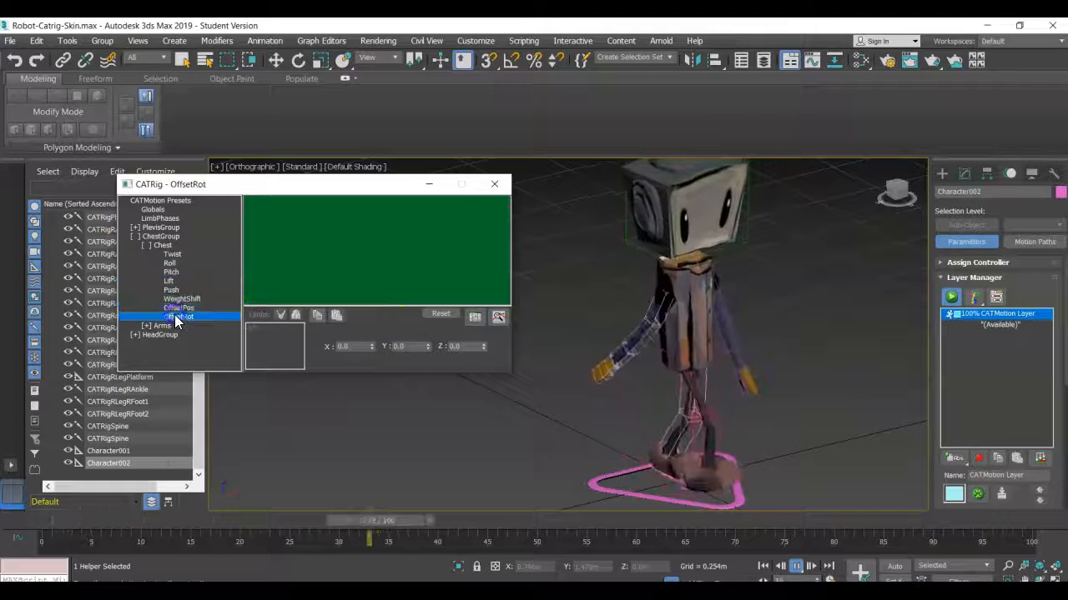
pyautogui.click(148, 245)
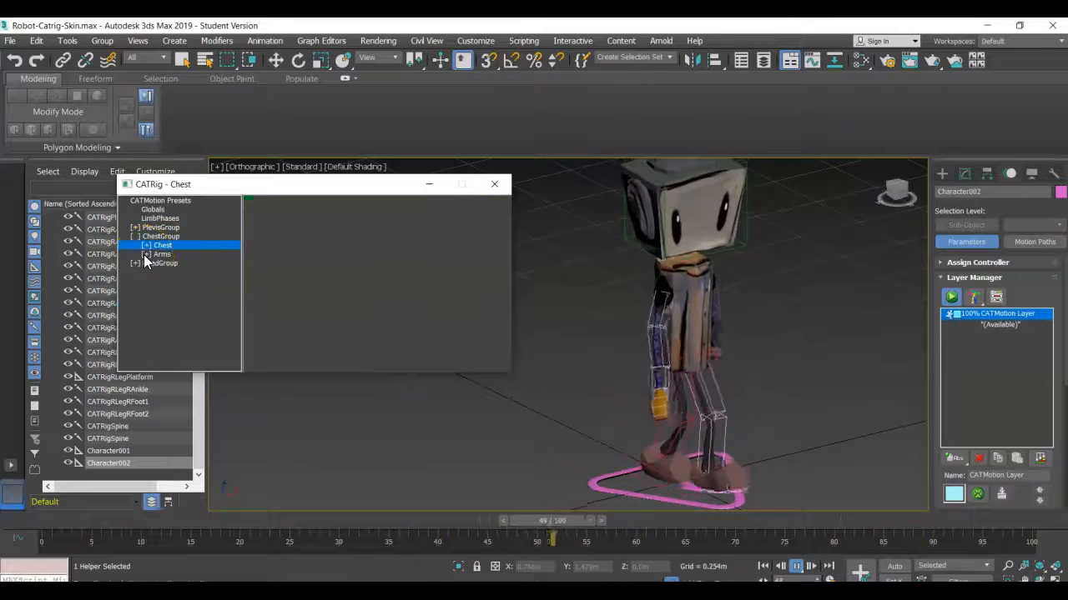
# Lower the key value of the Bend curve for the Arms in the ChestGroup.
pyautogui.click(146, 255)
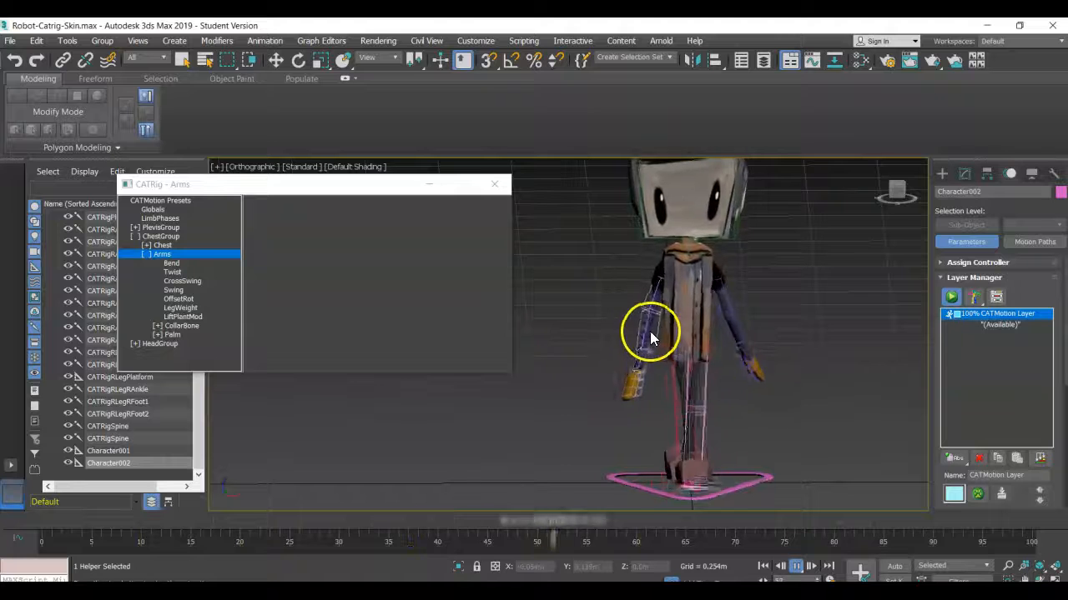
pyautogui.click(175, 263)
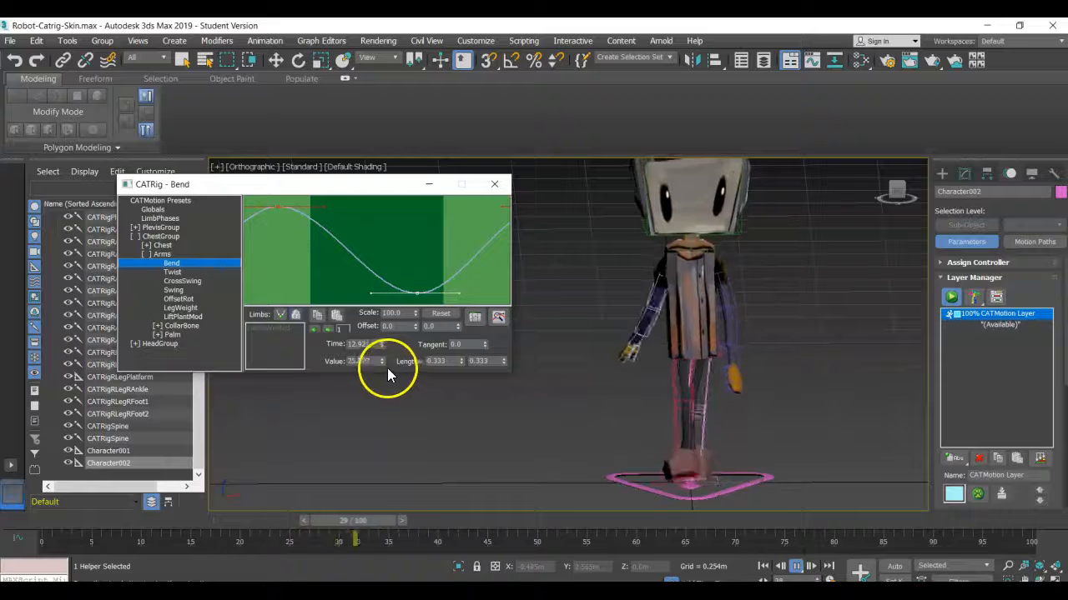
pyautogui.moveTo(381, 364); pyautogui.dragTo(377, 474)
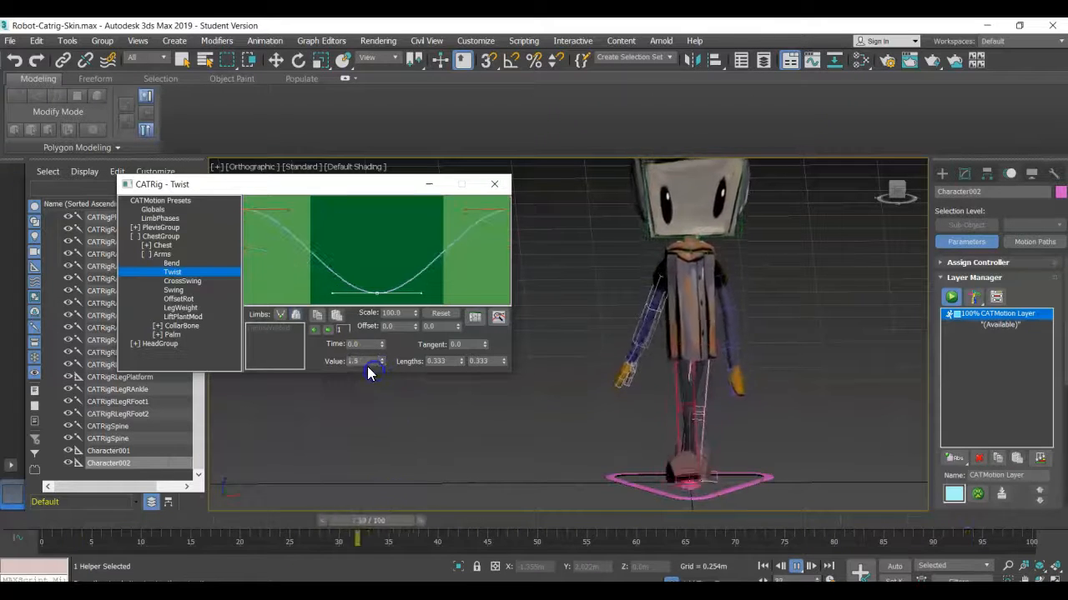
# Flatten the Arms' Twist curve by setting its value, both lengths and scale to 0.
pyautogui.write('0')
pyautogui.press('Return')
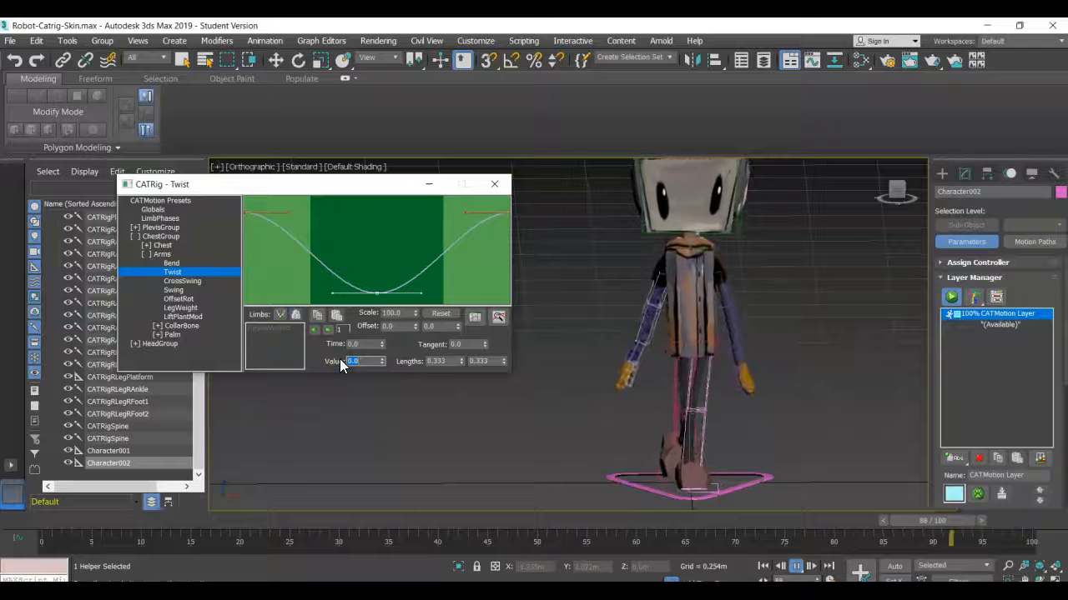
pyautogui.click(457, 361)
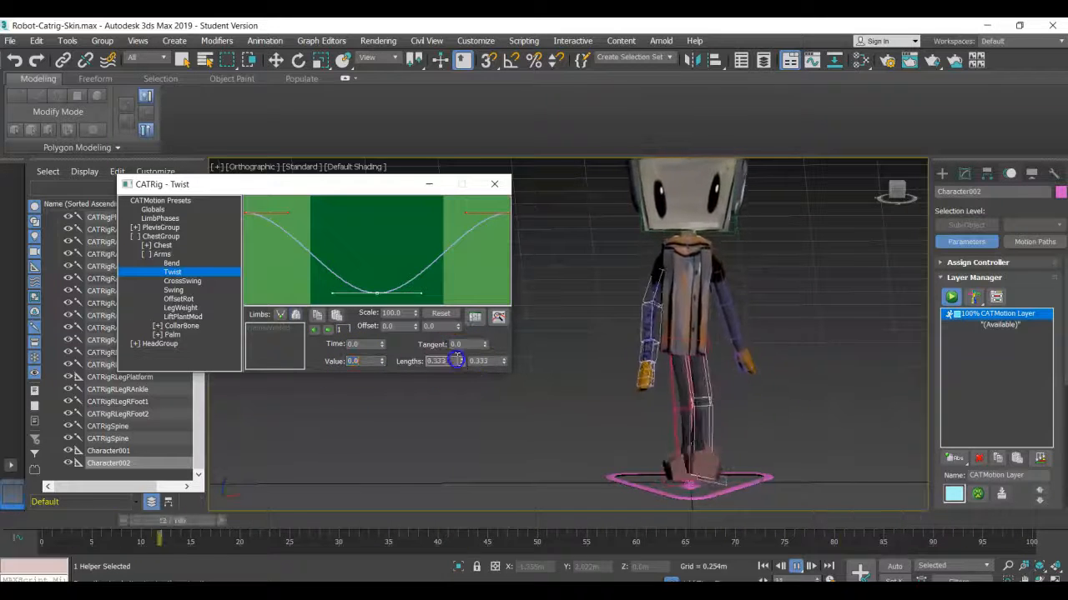
pyautogui.write('0')
pyautogui.press('Return')
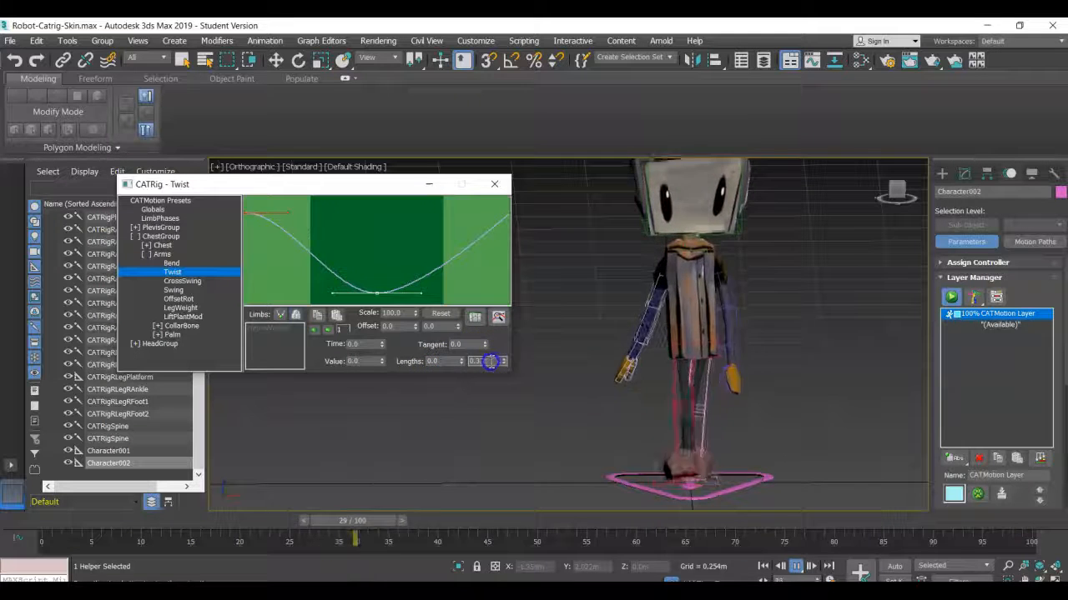
pyautogui.write('0')
pyautogui.press('Return')
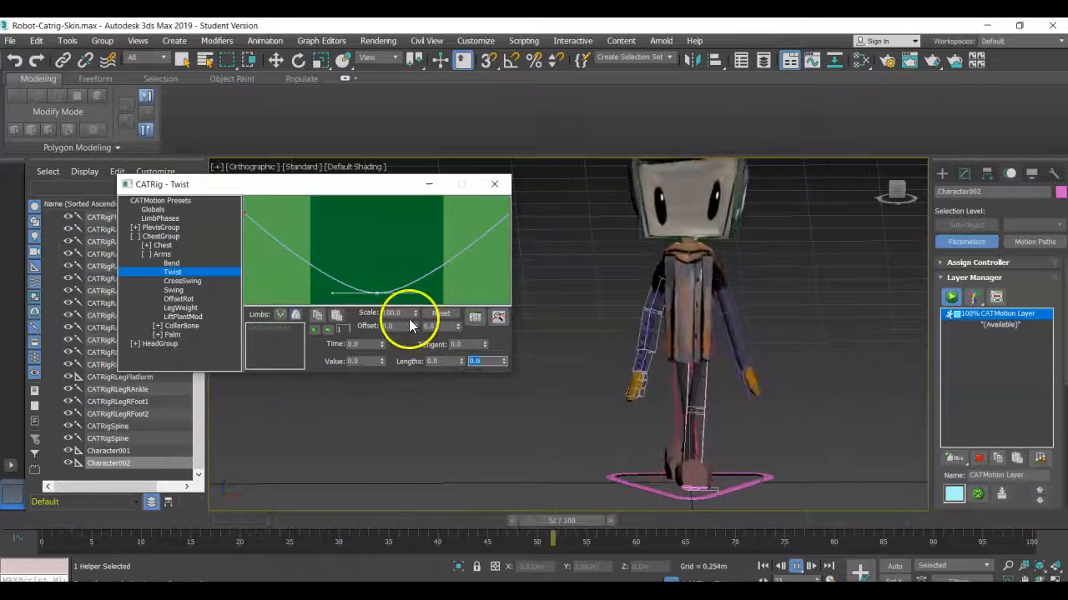
pyautogui.moveTo(383, 313); pyautogui.dragTo(374, 317)
pyautogui.write('0')
pyautogui.press('Return')
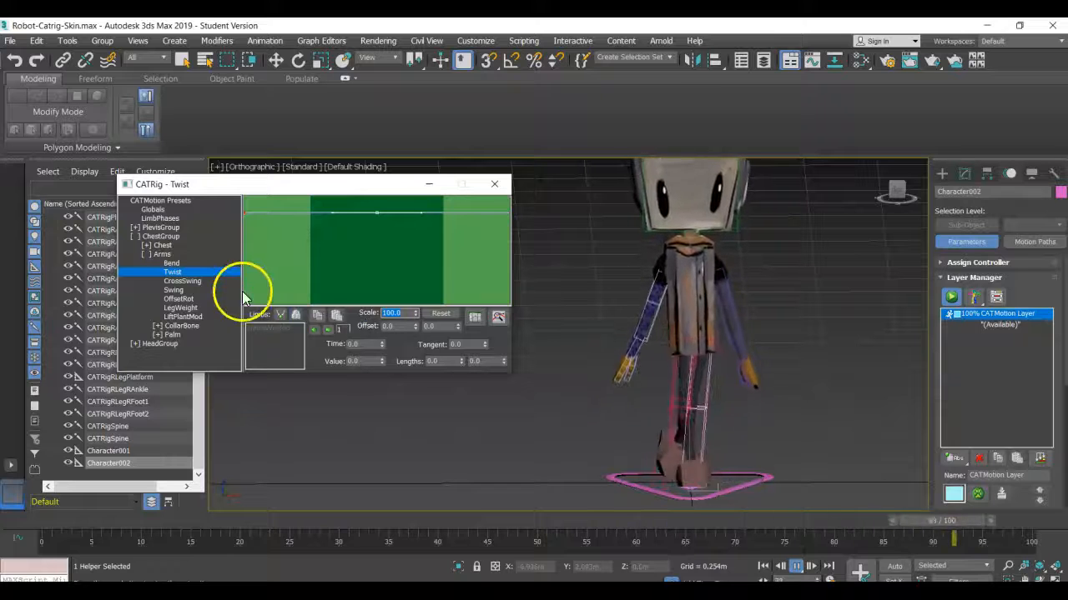
# Collapse the Arms branch and examine the walking robot's upper body, legs and feet from several angles.
pyautogui.keyDown('alt'); pyautogui.moveTo(581, 372); pyautogui.dragTo(609, 371, button='middle'); pyautogui.keyUp('alt')
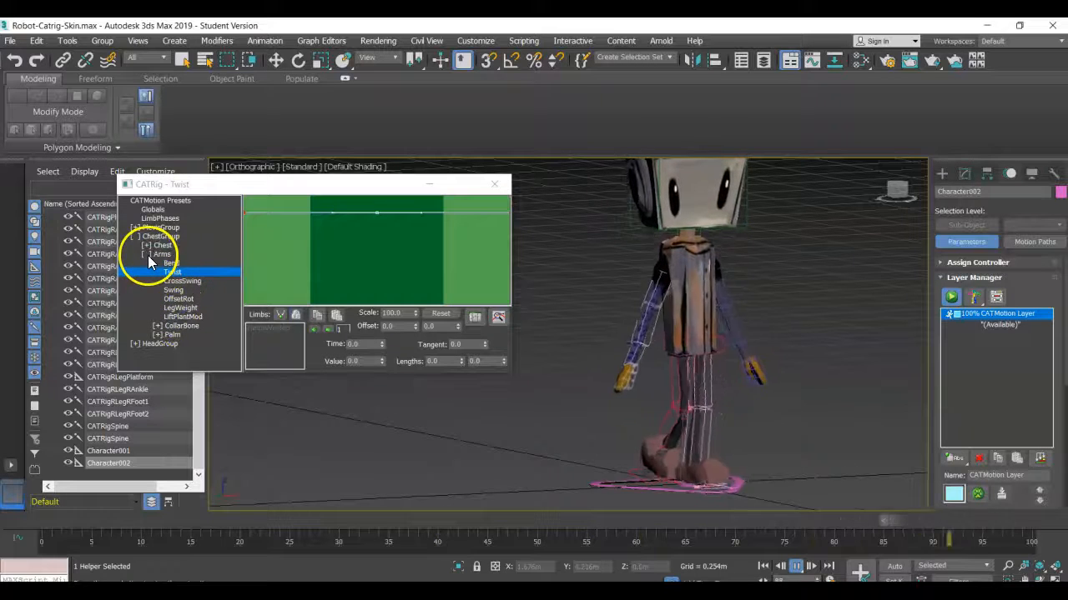
pyautogui.click(146, 254)
pyautogui.click(146, 255)
pyautogui.click(145, 255)
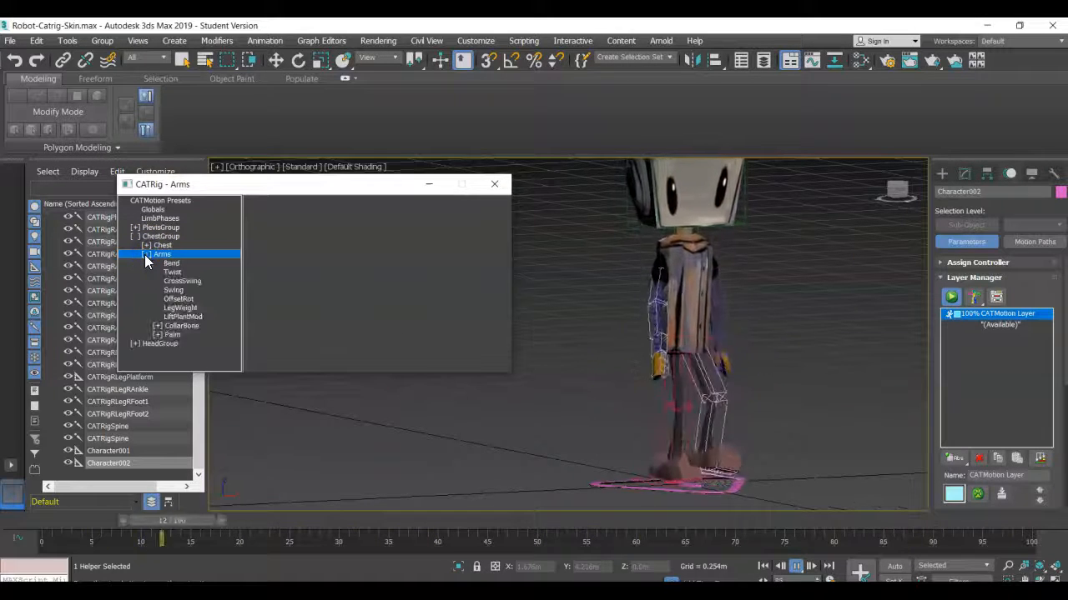
pyautogui.click(146, 254)
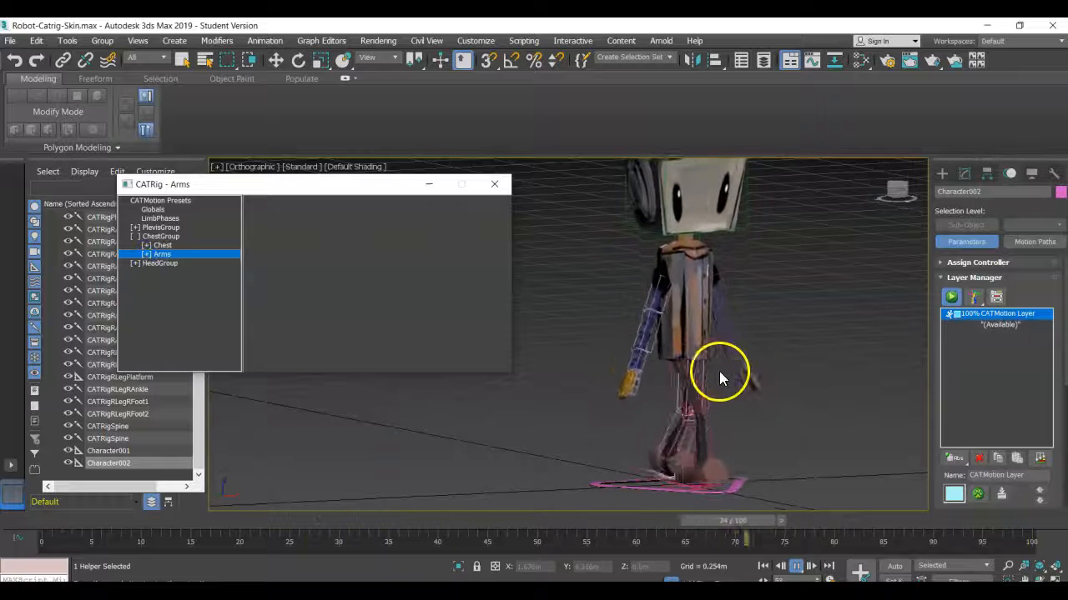
pyautogui.scroll(-3, 717, 373)
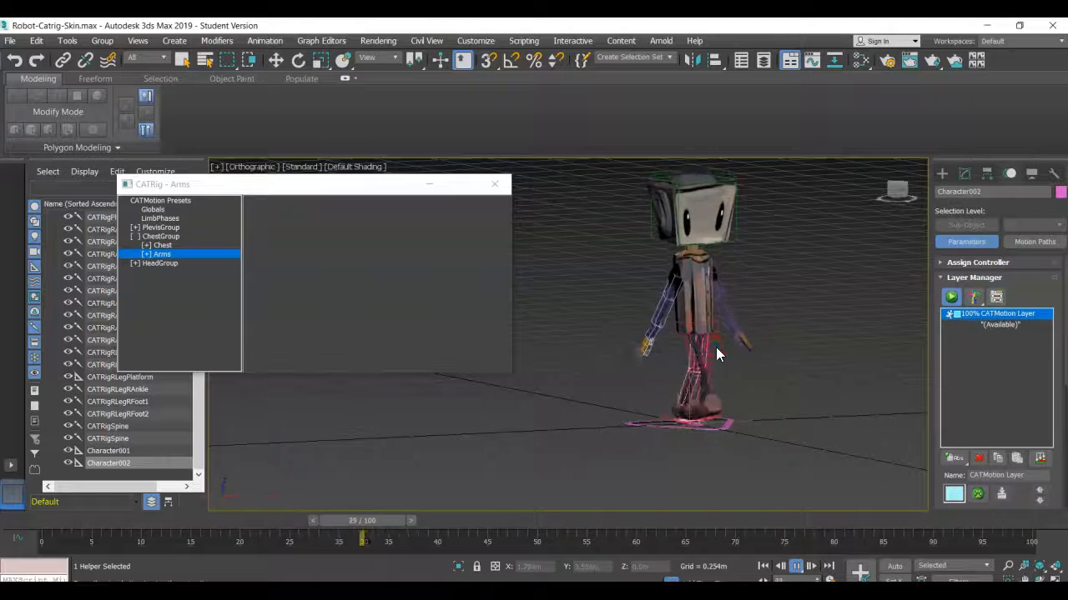
pyautogui.moveTo(714, 286); pyautogui.dragTo(697, 309, button='middle')
pyautogui.scroll(4, 696, 265)
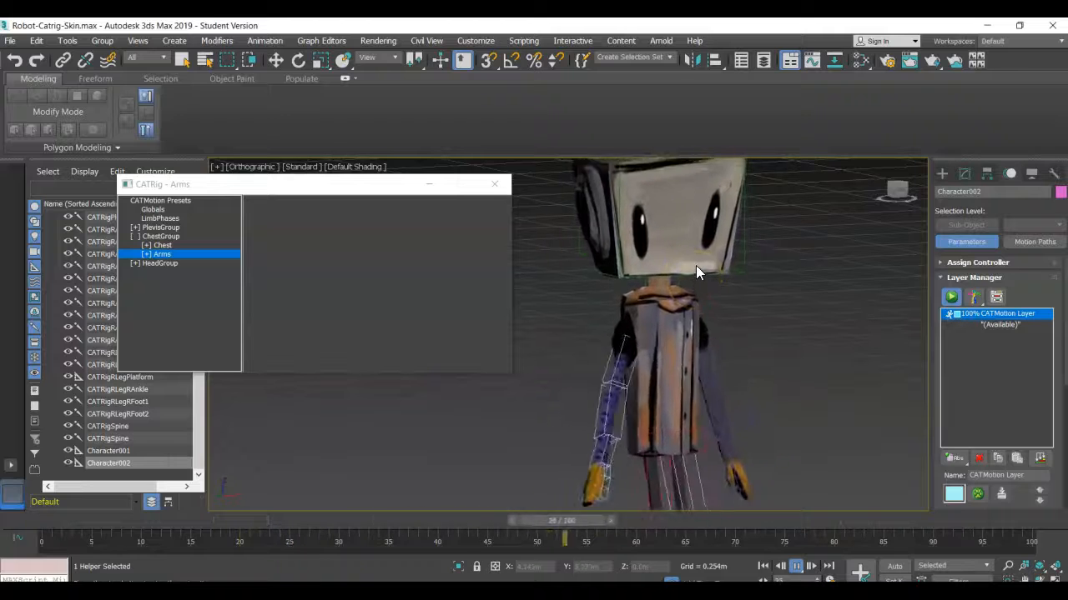
pyautogui.scroll(-3, 696, 265)
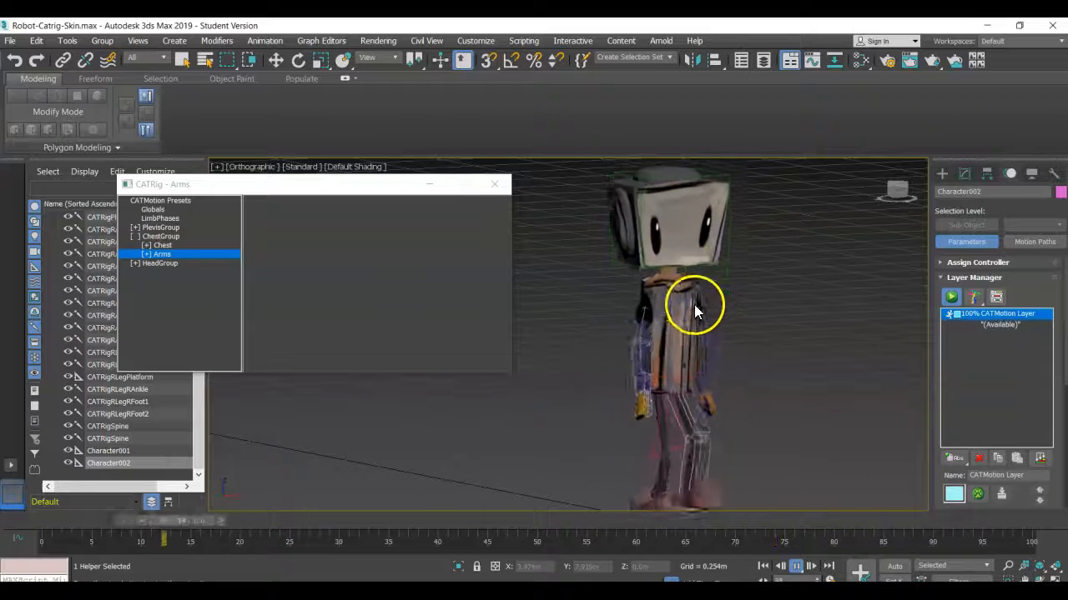
pyautogui.moveTo(694, 304); pyautogui.dragTo(672, 267, button='middle')
pyautogui.moveTo(670, 353)
pyautogui.mouseDown(button='middle')
pyautogui.moveTo(666, 306)
pyautogui.moveTo(655, 305)
pyautogui.mouseUp(button='middle')
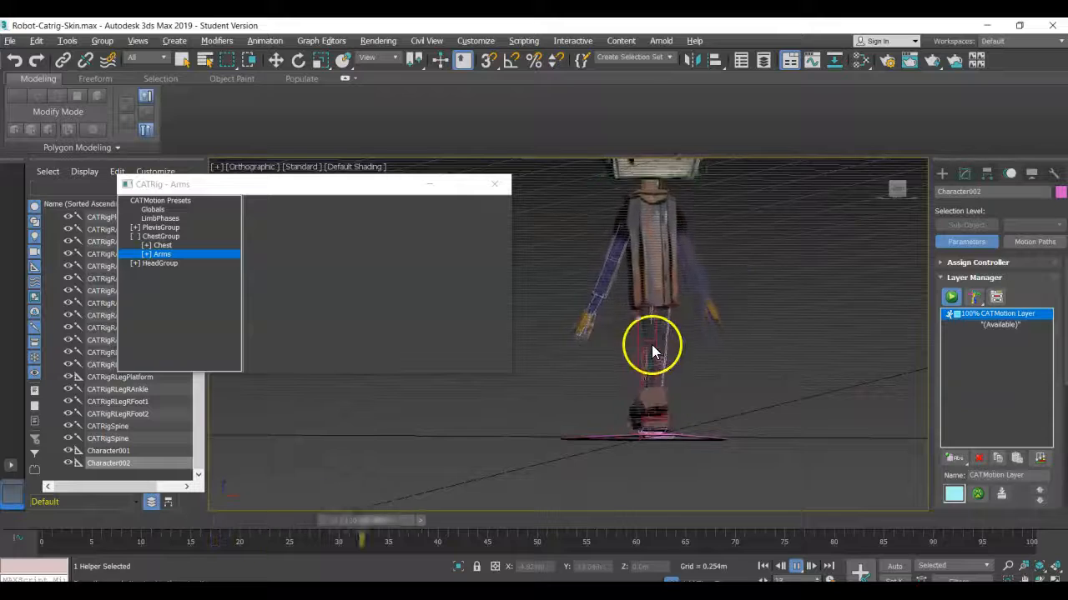
pyautogui.keyDown('alt'); pyautogui.moveTo(651, 345); pyautogui.dragTo(642, 329, button='middle'); pyautogui.keyUp('alt')
pyautogui.scroll(5, 681, 414)
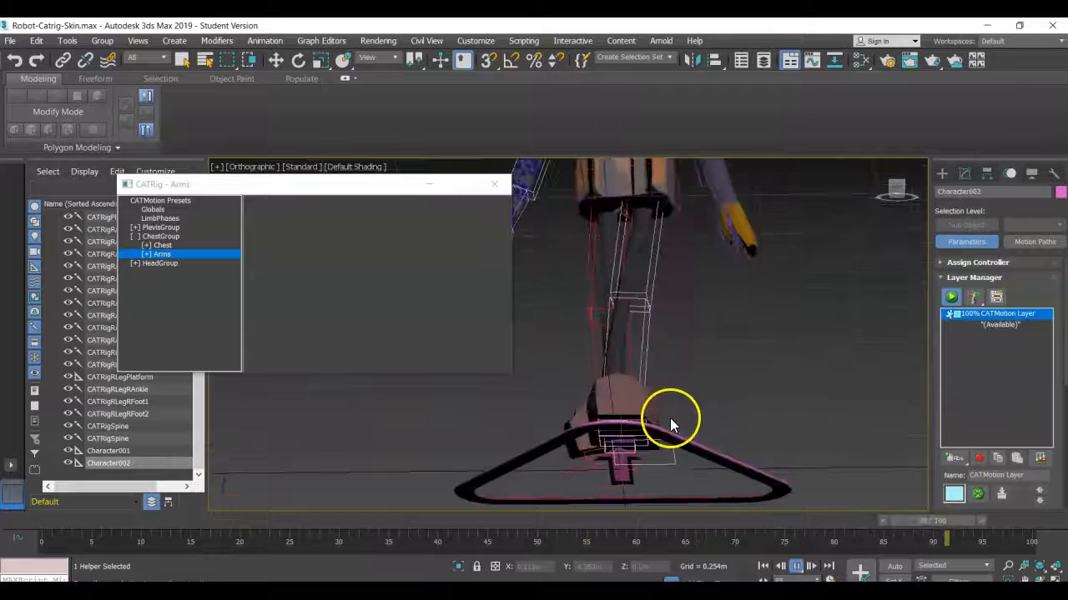
pyautogui.keyDown('alt'); pyautogui.moveTo(668, 421); pyautogui.dragTo(680, 446, button='middle'); pyautogui.keyUp('alt')
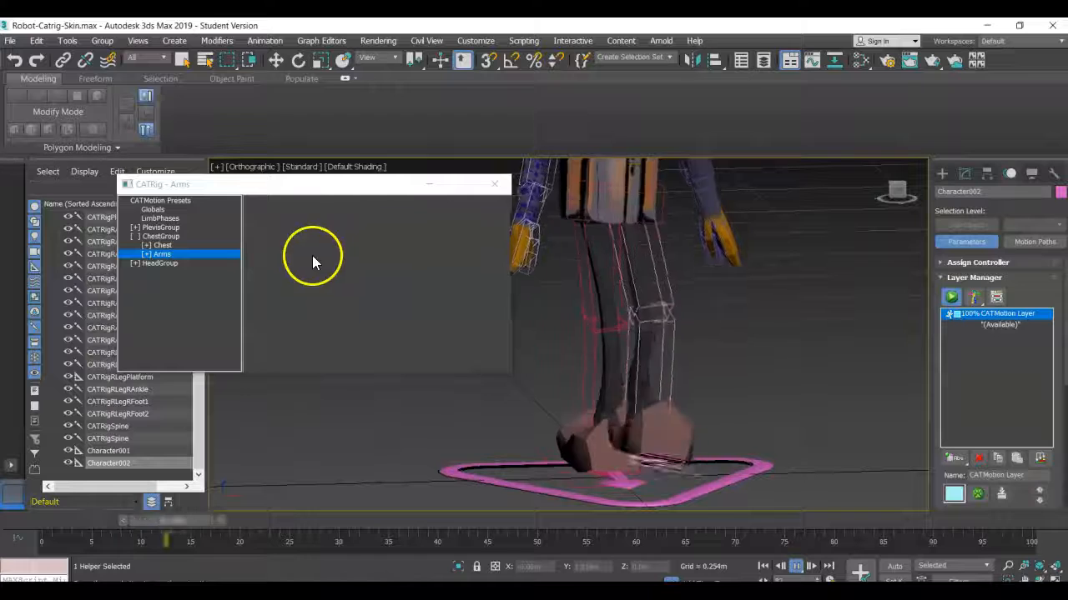
# Flatten the Twist curve of the Legs within the PlevisGroup, with its value and lengths set to 0.
pyautogui.click(135, 237)
pyautogui.click(136, 227)
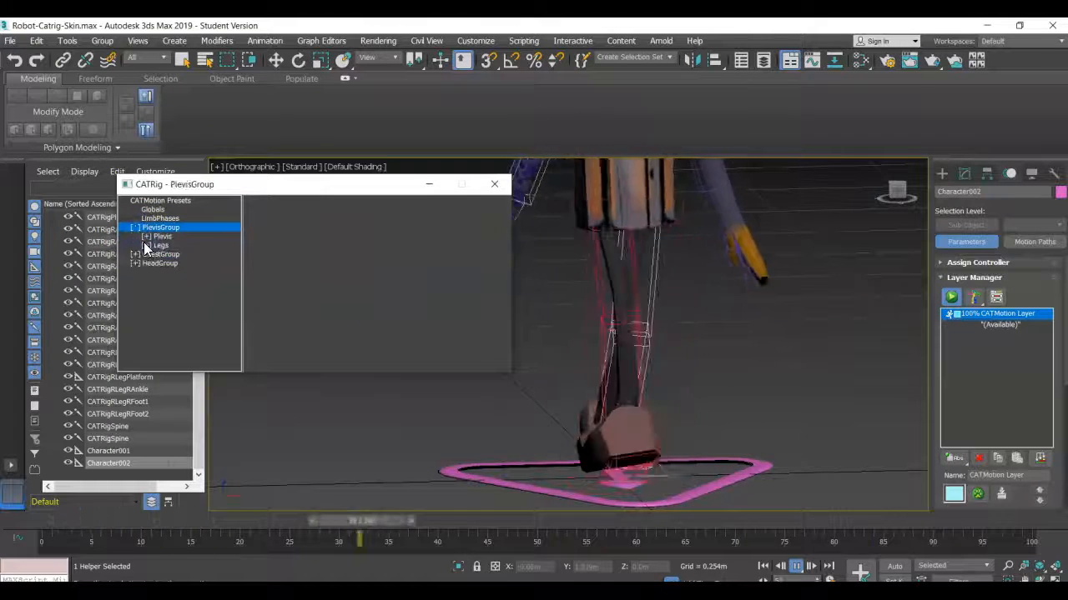
pyautogui.click(146, 245)
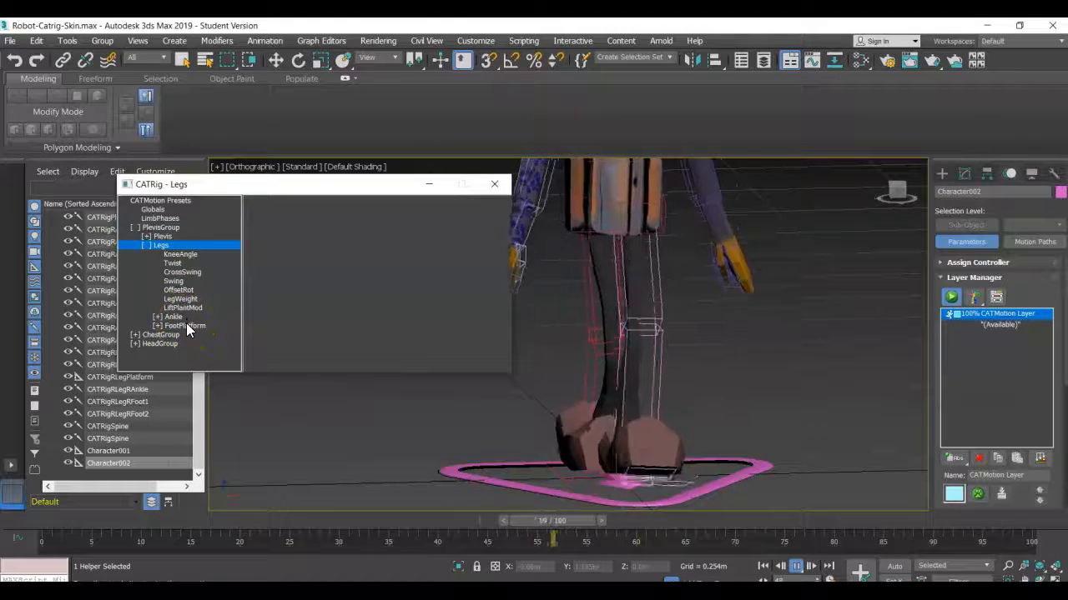
pyautogui.click(185, 254)
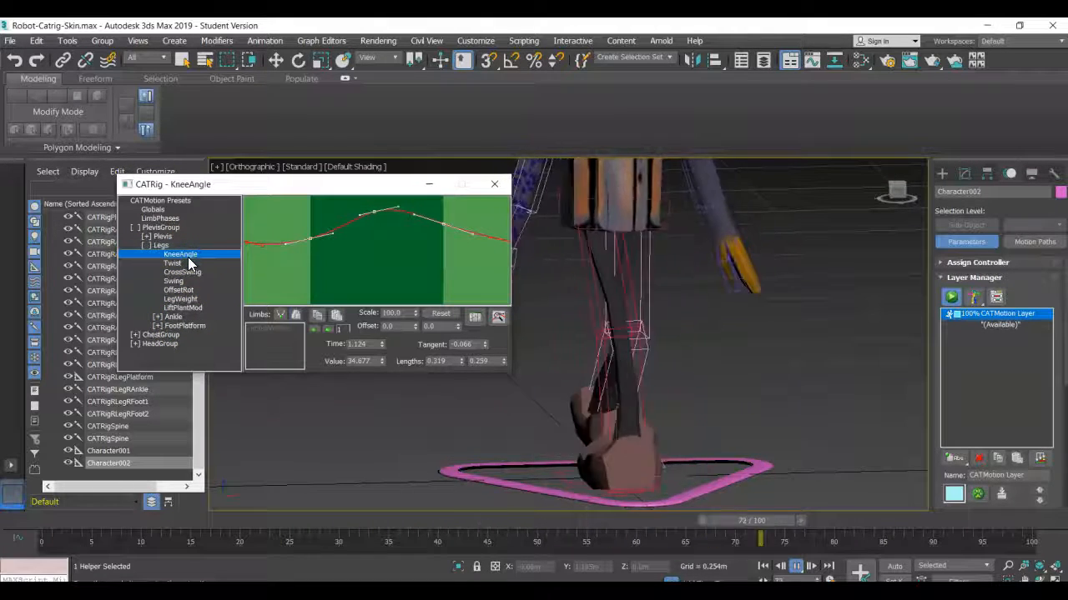
pyautogui.click(181, 264)
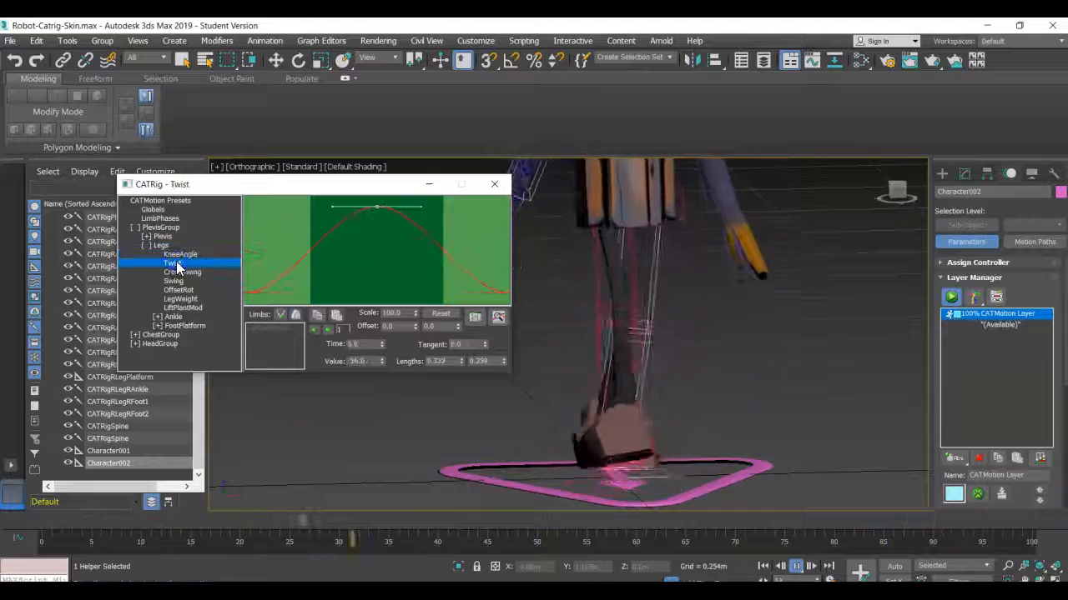
pyautogui.moveTo(373, 361); pyautogui.dragTo(337, 357)
pyautogui.write('0')
pyautogui.press('Return')
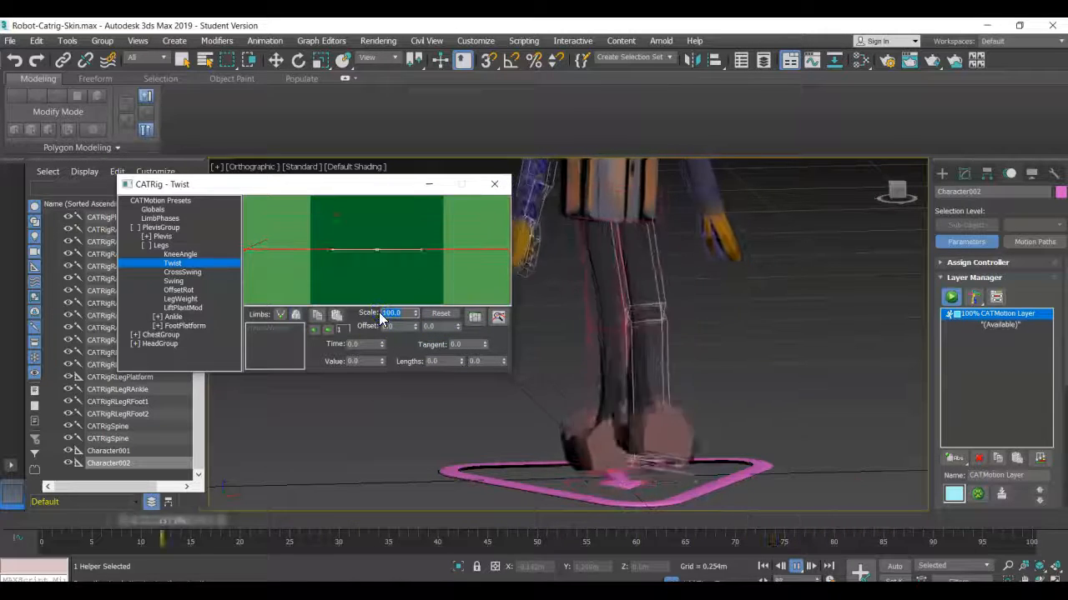
# Check the CrossSwing and Twist curves of the Legs in the PlevisGroup against the walk playback.
pyautogui.click(190, 273)
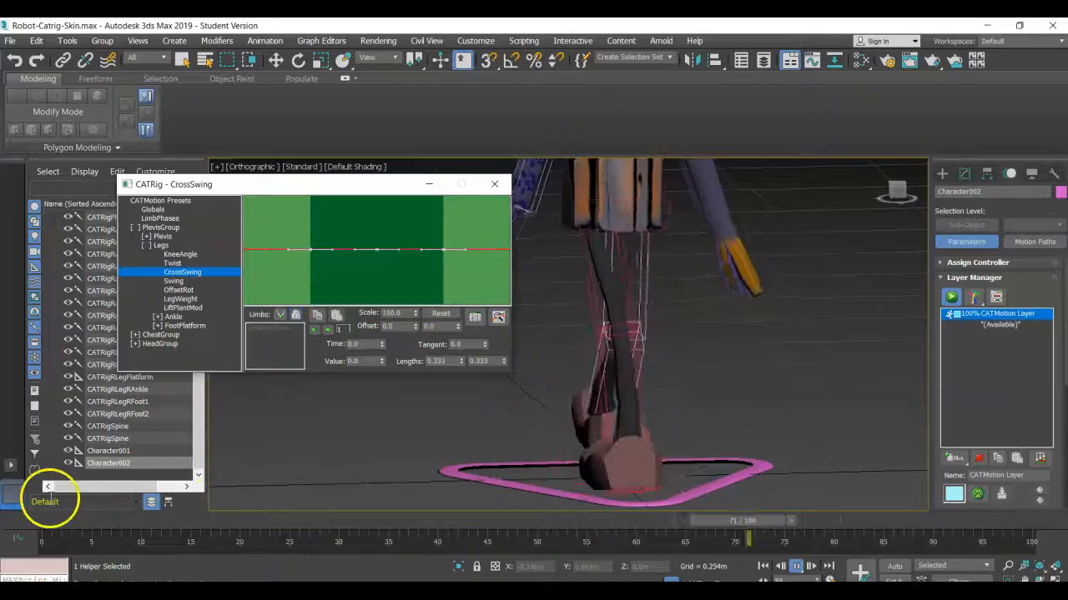
pyautogui.click(182, 325)
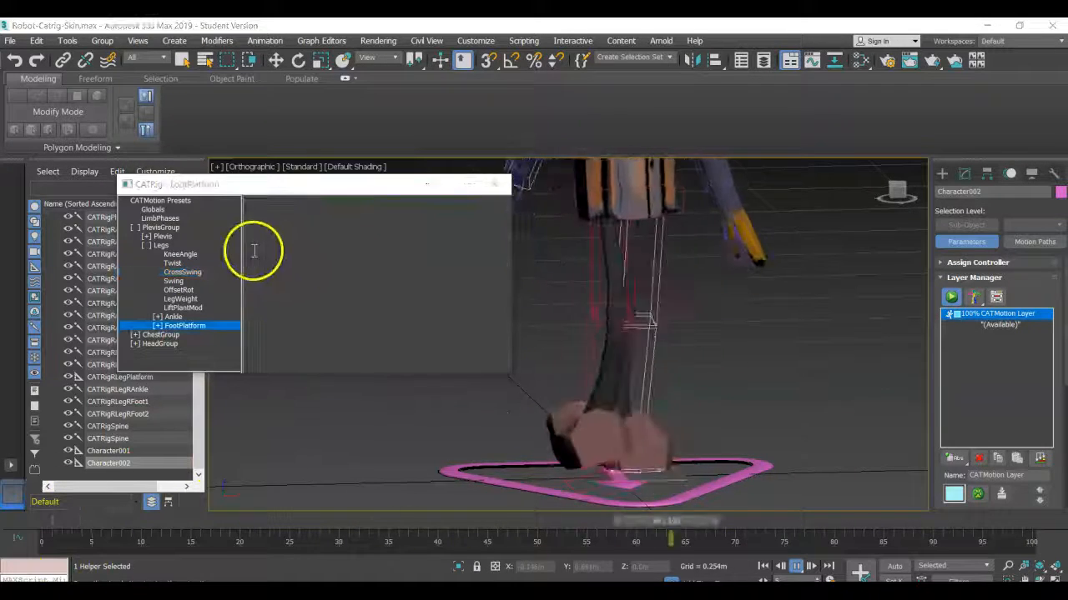
pyautogui.click(183, 263)
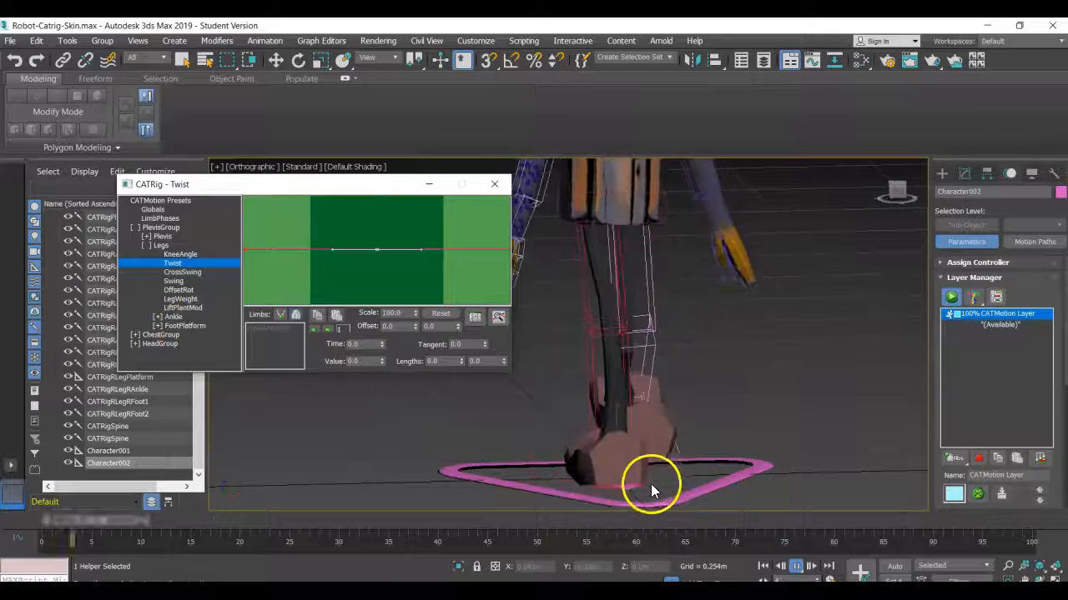
# Raise the Z value of OffsetPos in the Legs' FootPlatform to 2.1 with playback paused, and resume the walk.
pyautogui.doubleClick(185, 325)
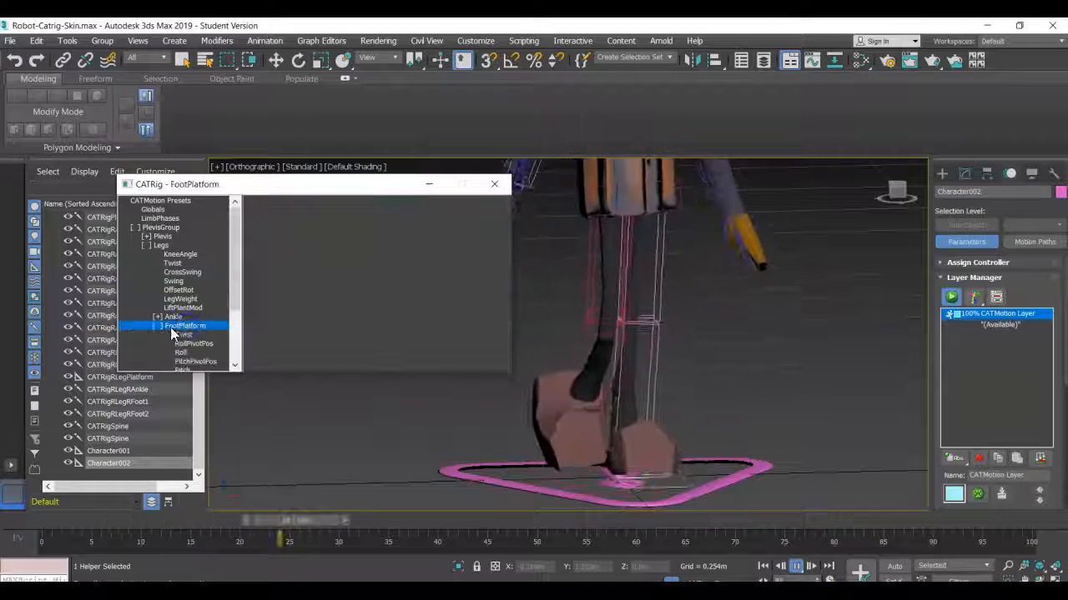
pyautogui.click(234, 364)
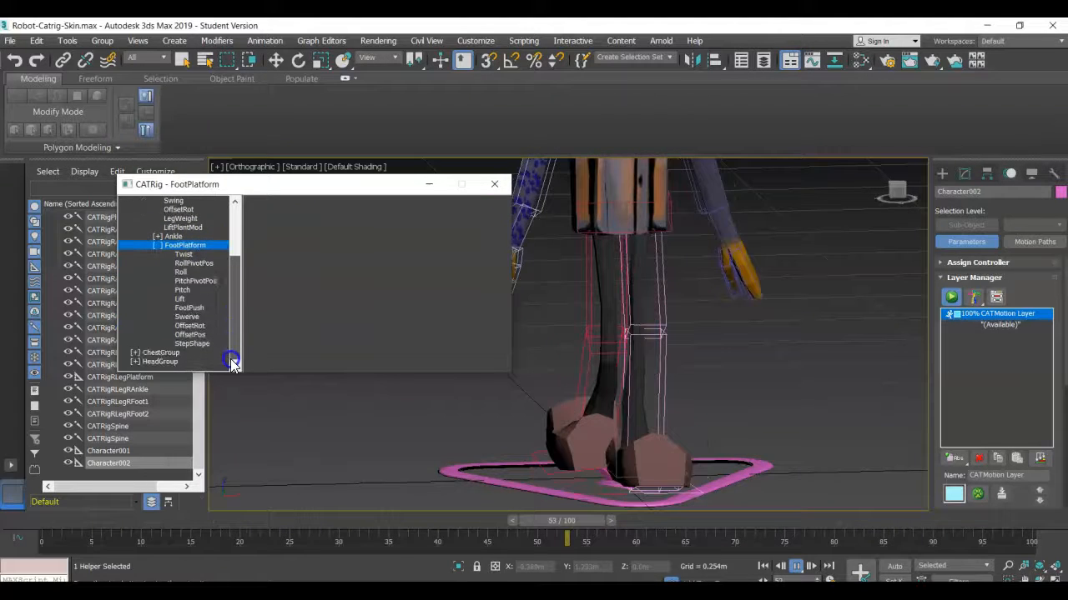
pyautogui.click(191, 336)
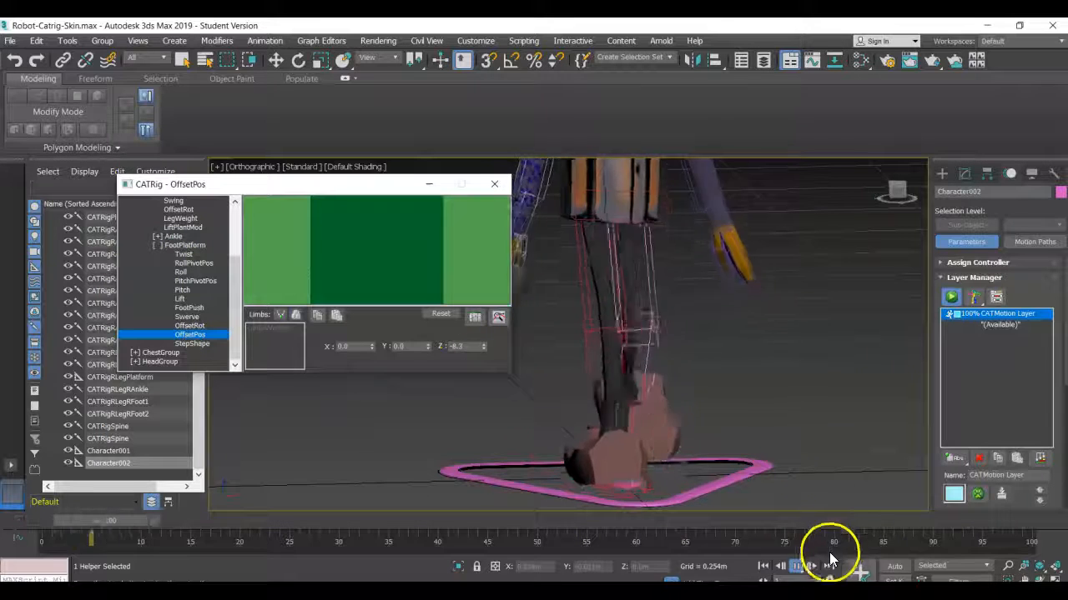
pyautogui.click(798, 566)
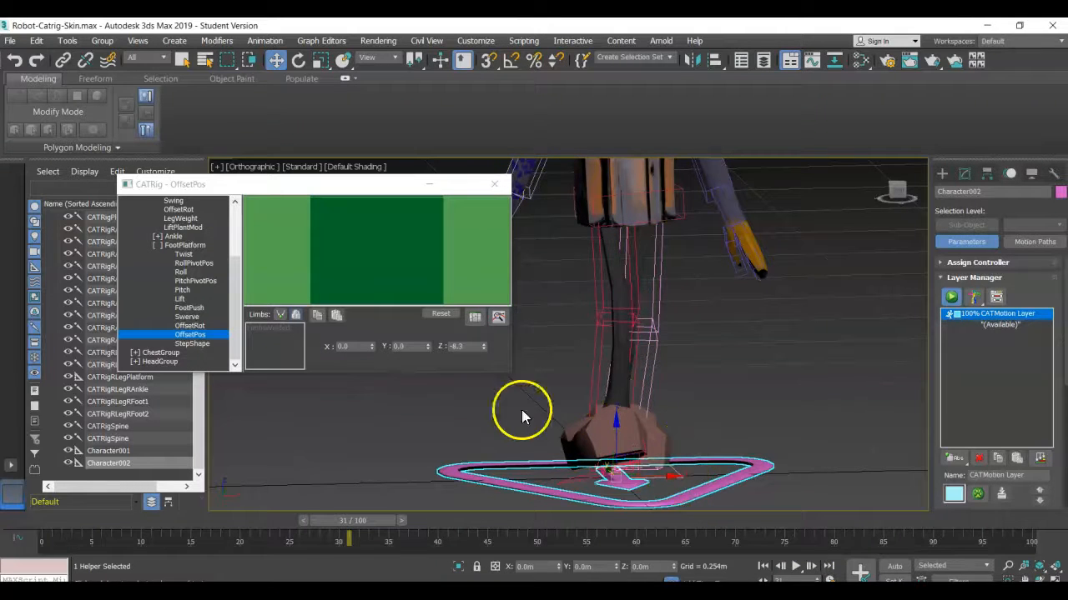
pyautogui.click(483, 346)
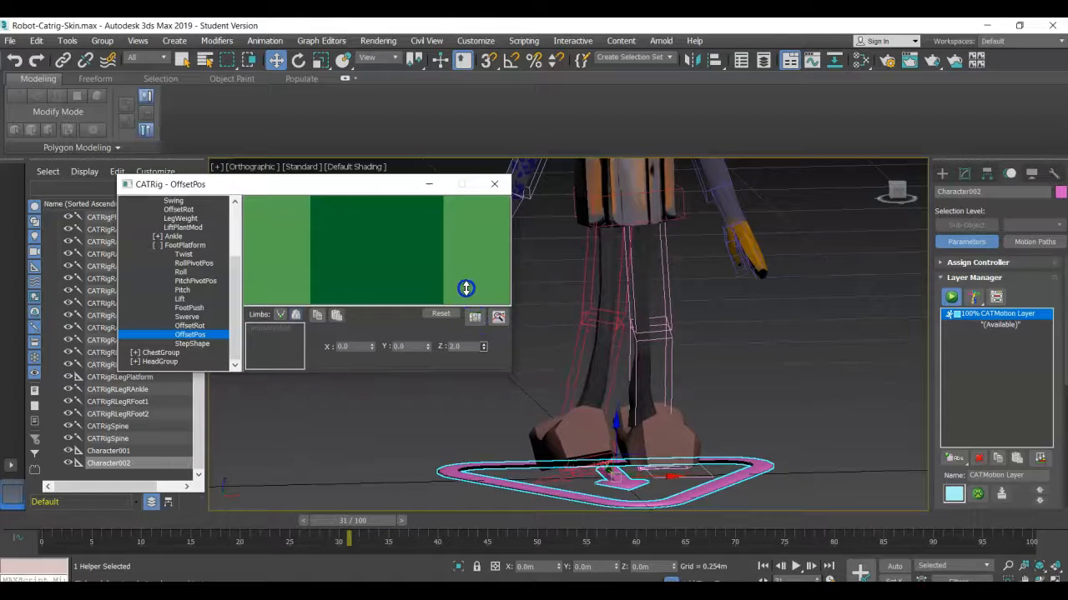
pyautogui.click(794, 566)
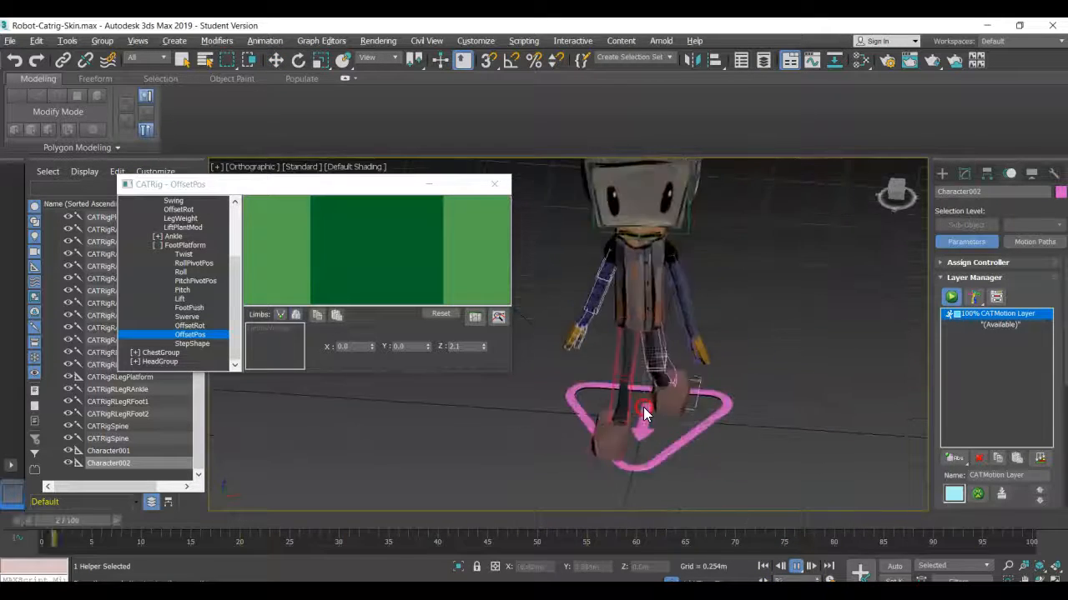
# Lower the FootPlatform's OffsetPos Z value to -5.3 while the walk plays.
pyautogui.click(485, 349)
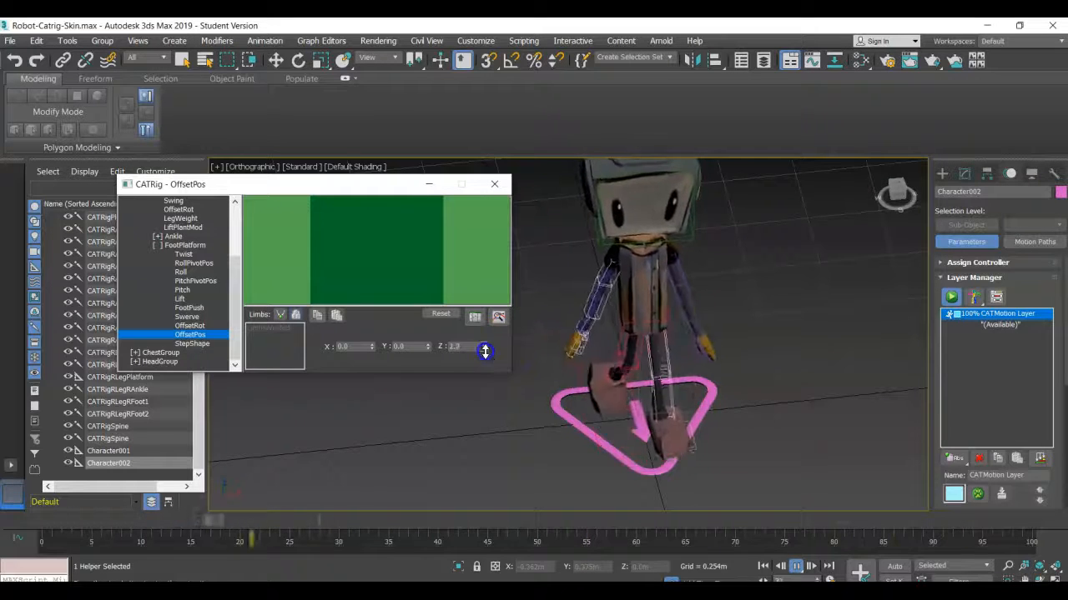
pyautogui.moveTo(485, 353); pyautogui.dragTo(479, 393)
pyautogui.moveTo(762, 390)
pyautogui.keyDown('alt'); pyautogui.mouseDown(button='middle')
pyautogui.moveTo(715, 340)
pyautogui.moveTo(658, 348)
pyautogui.moveTo(779, 369)
pyautogui.moveTo(772, 387)
pyautogui.mouseUp(button='middle'); pyautogui.keyUp('alt')
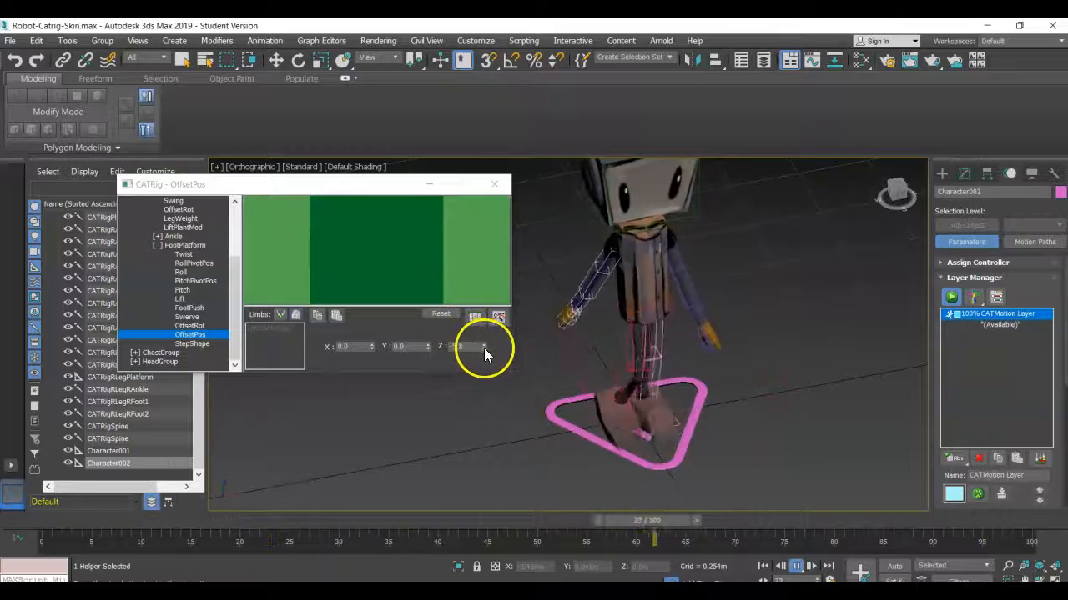
pyautogui.moveTo(665, 371)
pyautogui.keyDown('alt'); pyautogui.mouseDown(button='middle')
pyautogui.moveTo(657, 342)
pyautogui.moveTo(639, 332)
pyautogui.moveTo(651, 368)
pyautogui.mouseUp(button='middle'); pyautogui.keyUp('alt')
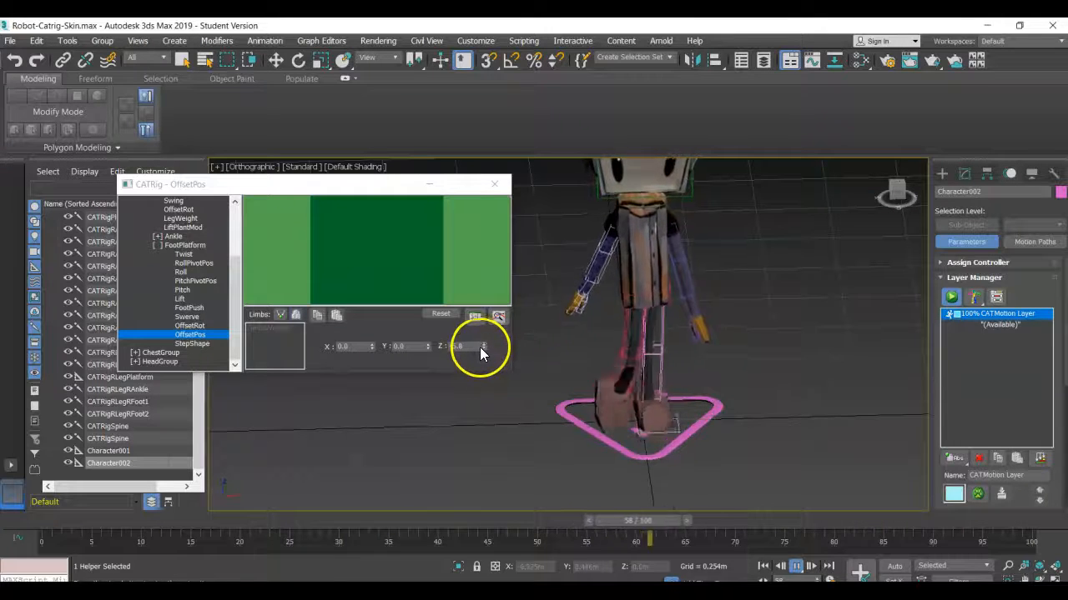
pyautogui.moveTo(483, 346)
pyautogui.mouseDown()
pyautogui.moveTo(486, 355)
pyautogui.moveTo(485, 334)
pyautogui.moveTo(481, 348)
pyautogui.mouseUp()
pyautogui.click(365, 331)
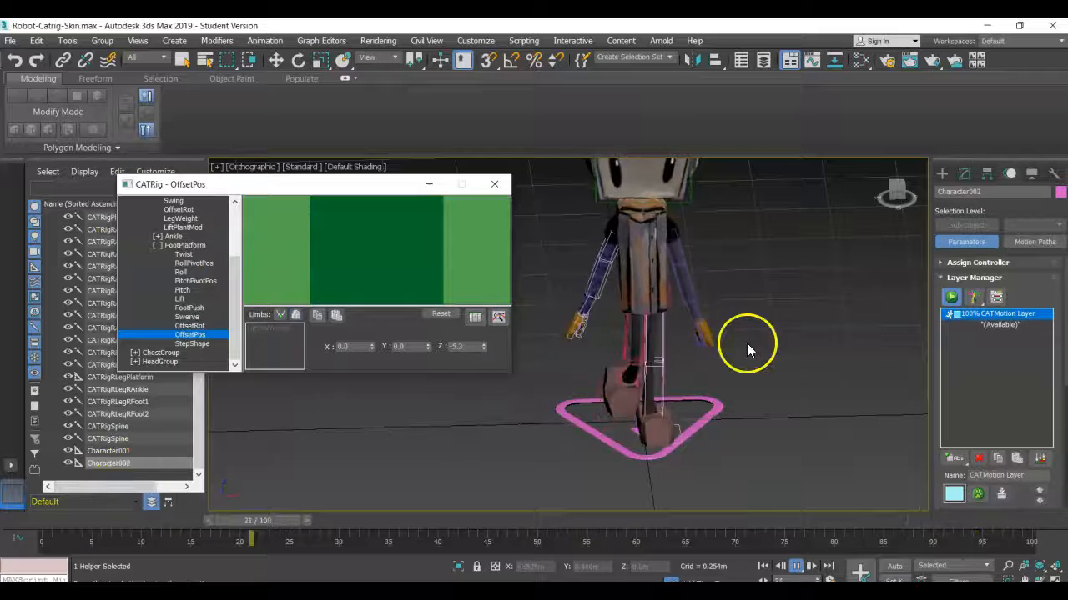
# Collapse the FootPlatform branch and examine the Legs' KneeAngle, Twist, CrossSwing and Swing curves against the walking robot from several angles.
pyautogui.moveTo(768, 351)
pyautogui.mouseDown(button='middle')
pyautogui.moveTo(755, 394)
pyautogui.moveTo(714, 375)
pyautogui.moveTo(827, 344)
pyautogui.moveTo(758, 350)
pyautogui.moveTo(810, 320)
pyautogui.mouseUp(button='middle')
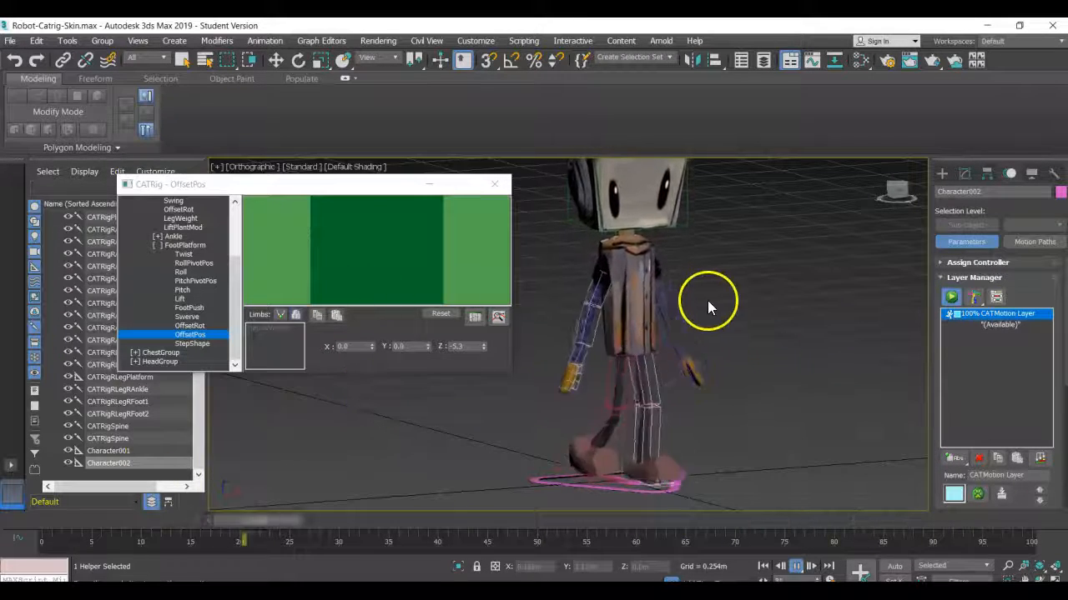
pyautogui.click(159, 246)
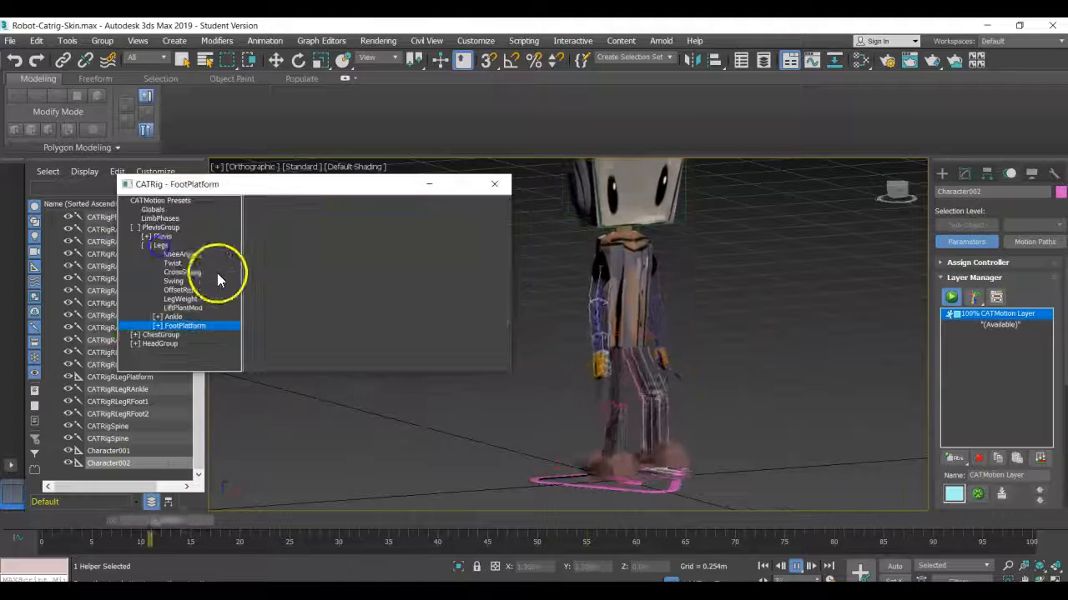
pyautogui.click(179, 254)
pyautogui.click(171, 264)
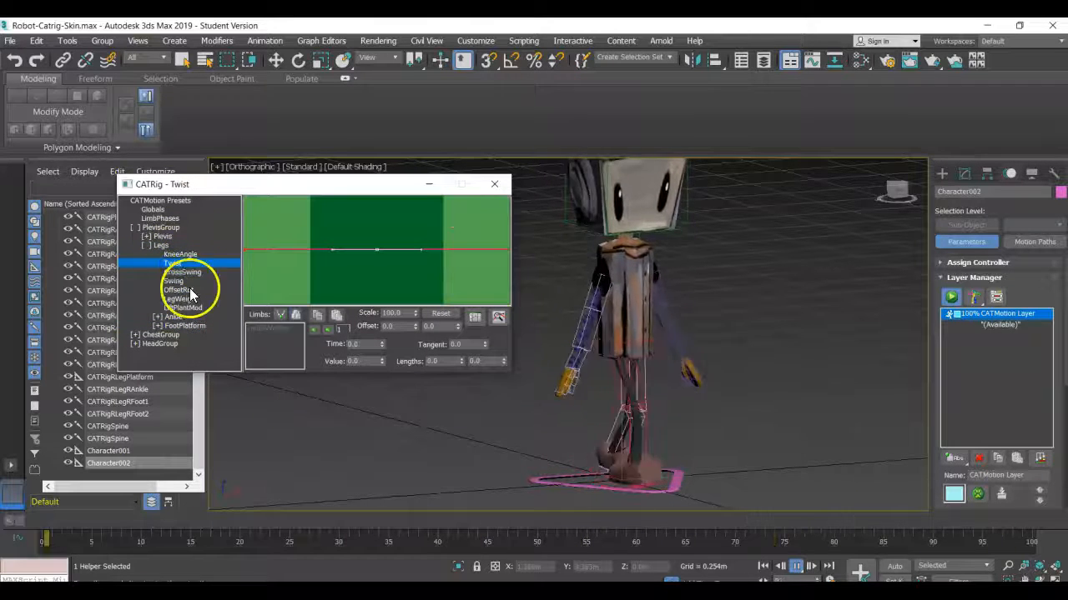
pyautogui.keyDown('alt'); pyautogui.moveTo(774, 355); pyautogui.dragTo(746, 348, button='middle'); pyautogui.keyUp('alt')
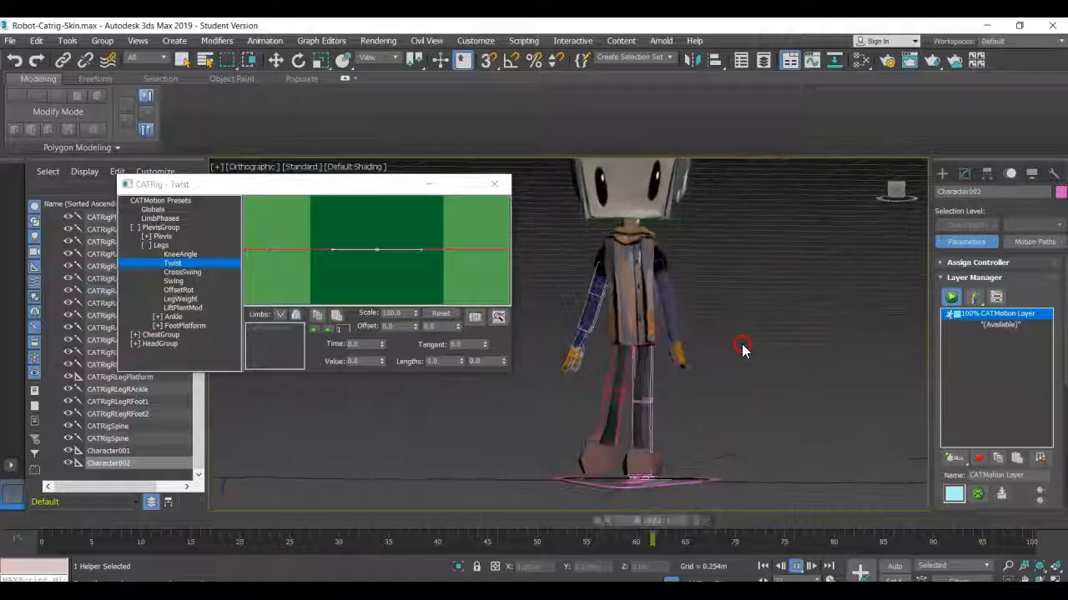
pyautogui.click(182, 272)
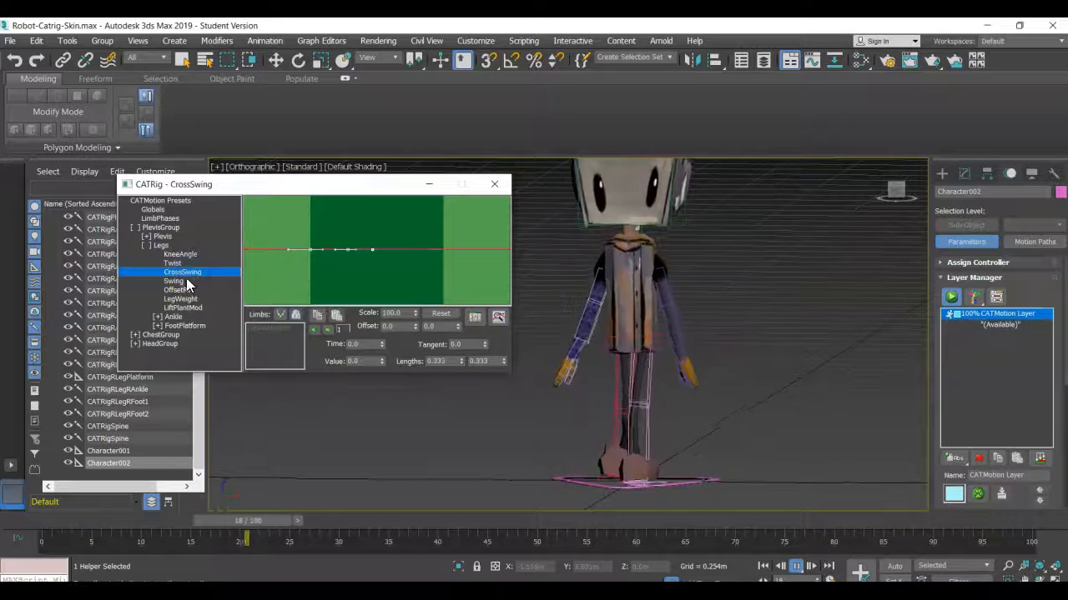
pyautogui.click(186, 283)
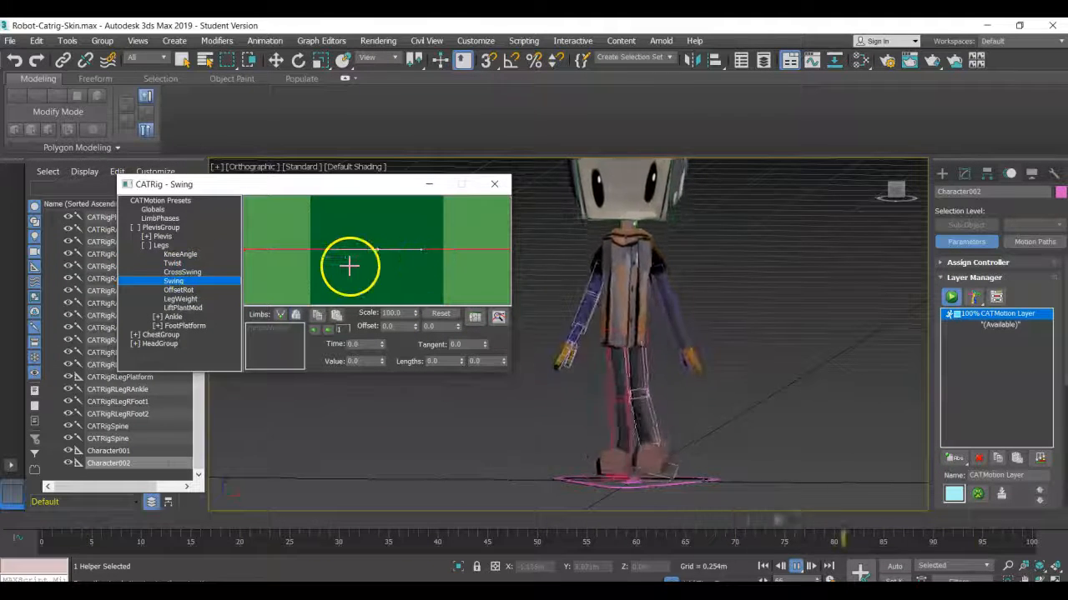
pyautogui.keyDown('alt'); pyautogui.moveTo(710, 302); pyautogui.dragTo(726, 301, button='middle'); pyautogui.keyUp('alt')
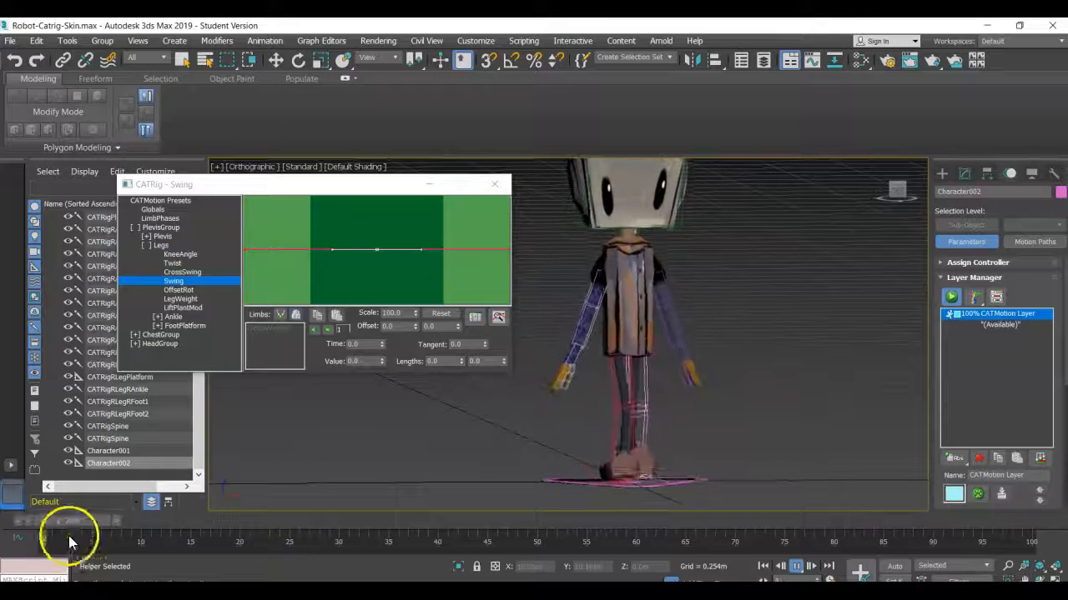
pyautogui.moveTo(543, 384)
pyautogui.keyDown('alt'); pyautogui.mouseDown(button='middle')
pyautogui.moveTo(533, 375)
pyautogui.moveTo(548, 377)
pyautogui.mouseUp(button='middle'); pyautogui.keyUp('alt')
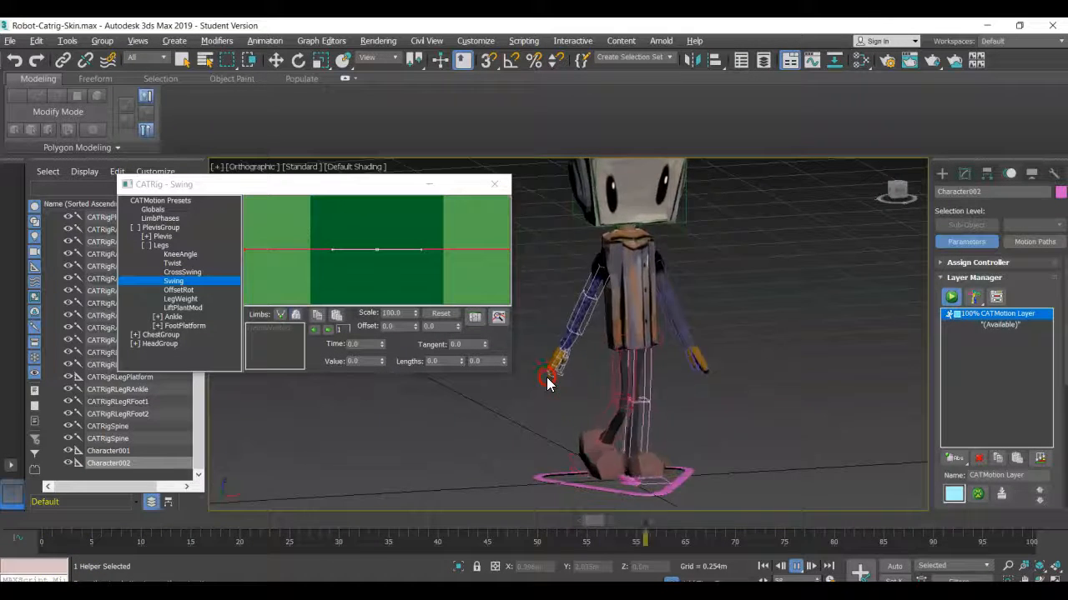